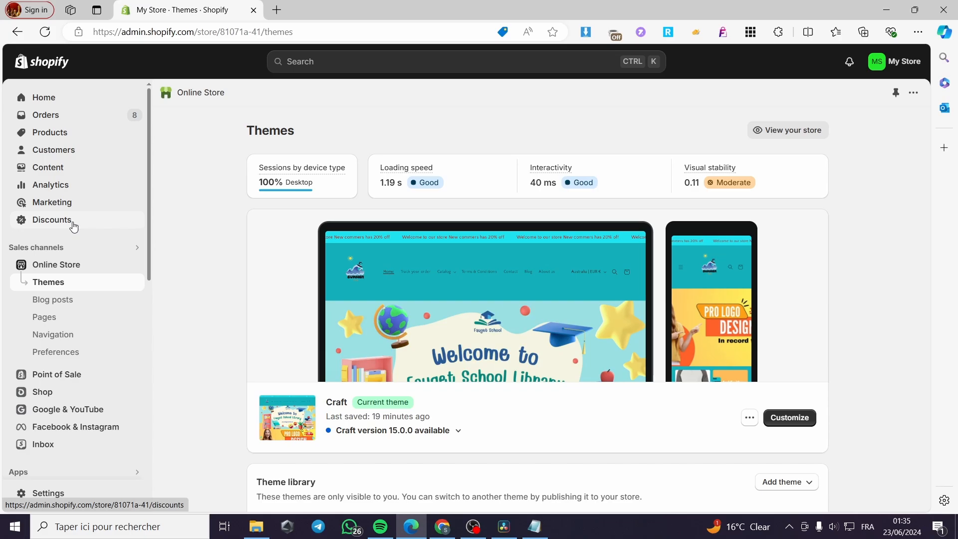
Step: Open the store's discounts and deactivate the Free discount for free shipping
left_click(56, 226)
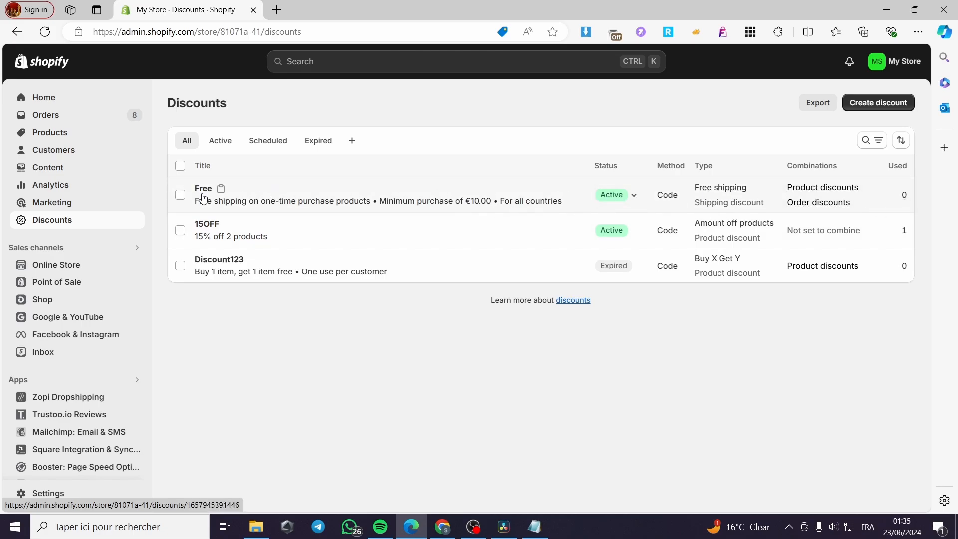
left_click(181, 195)
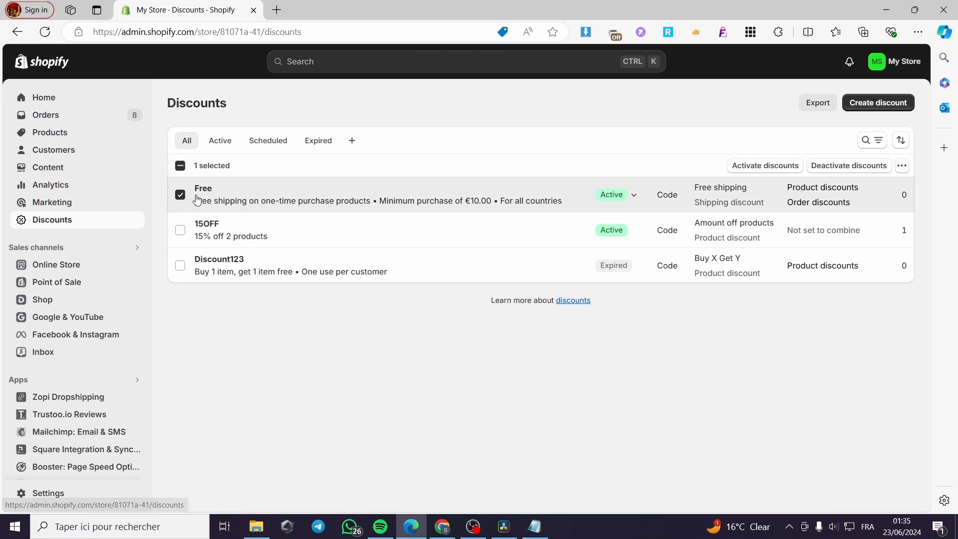
left_click(829, 168)
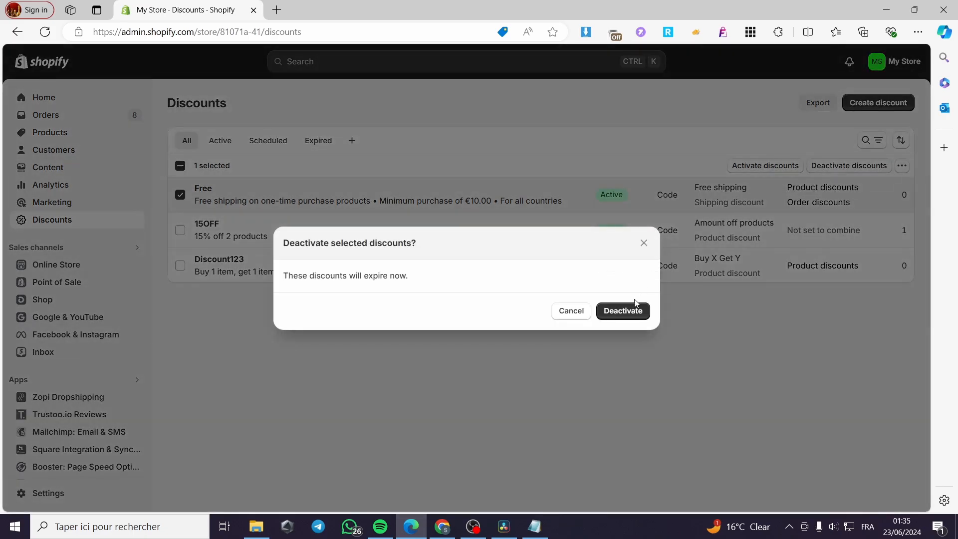
left_click(631, 309)
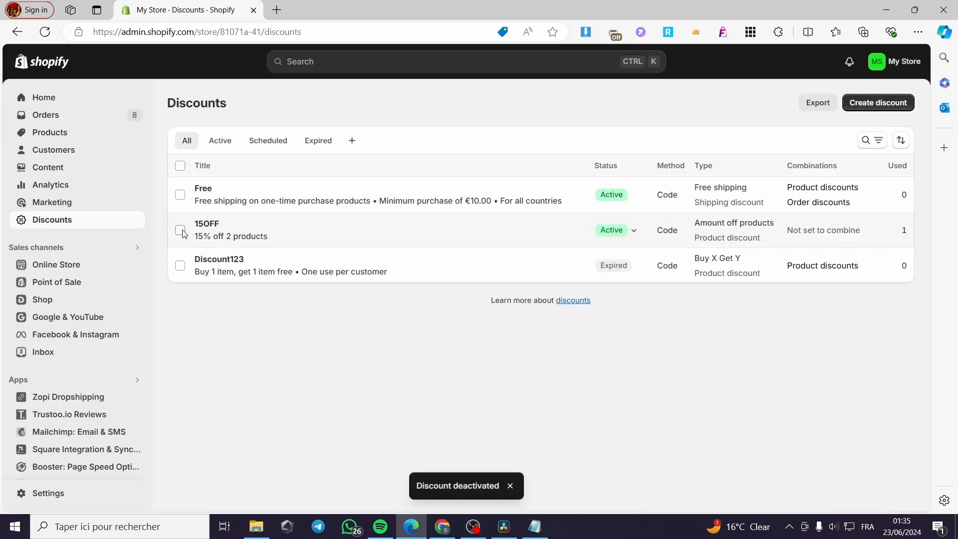
Step: Deactivate the 15OFF product discount
left_click(180, 230)
left_click(847, 169)
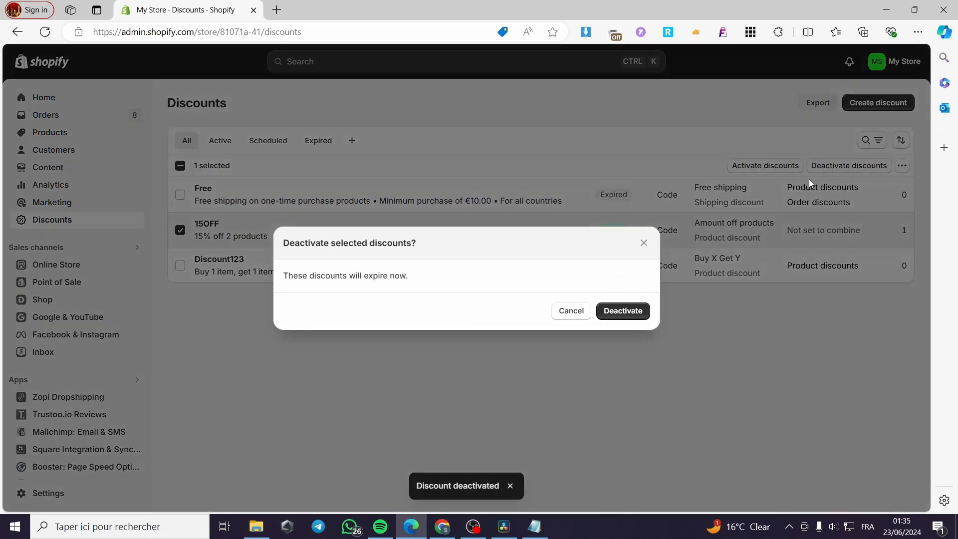
left_click(623, 310)
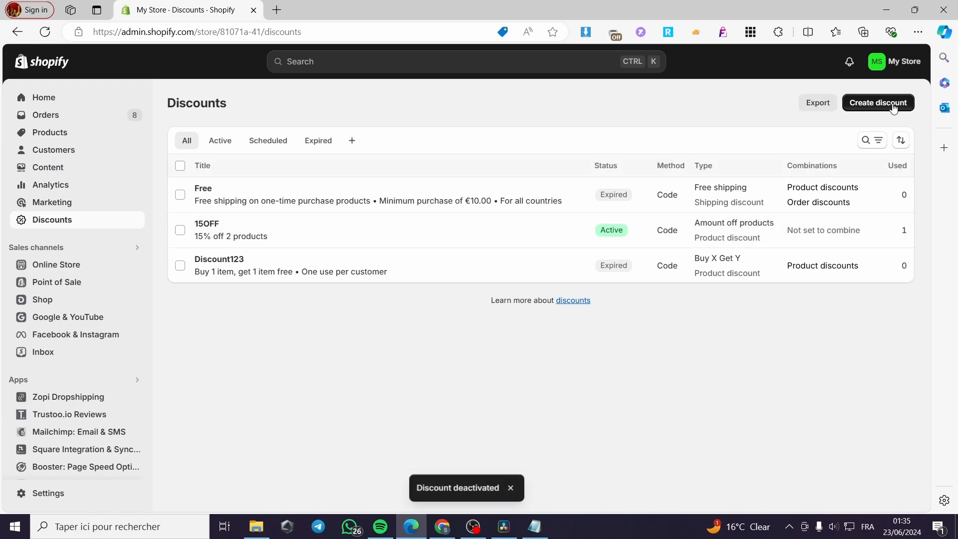
Step: Start creating a new discount of the Free shipping type
left_click(878, 103)
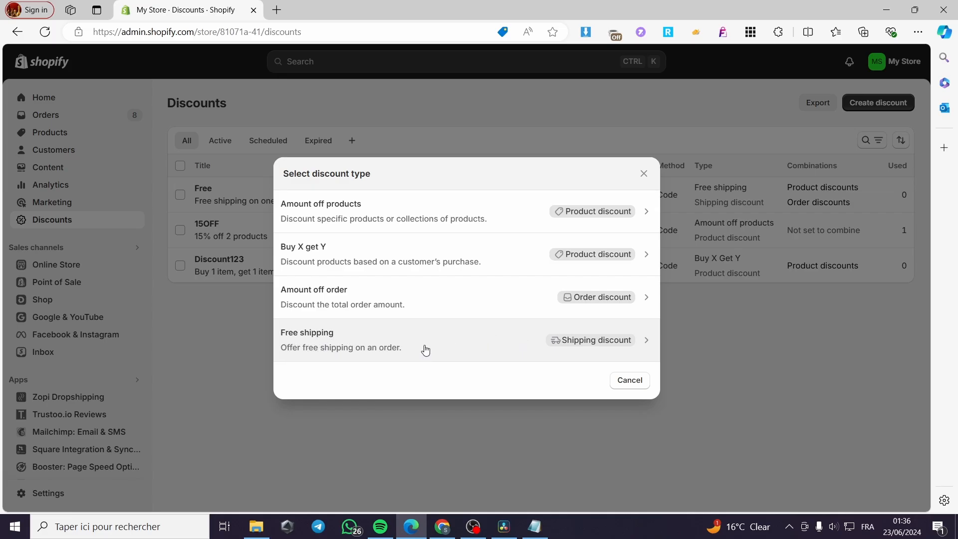
left_click(354, 338)
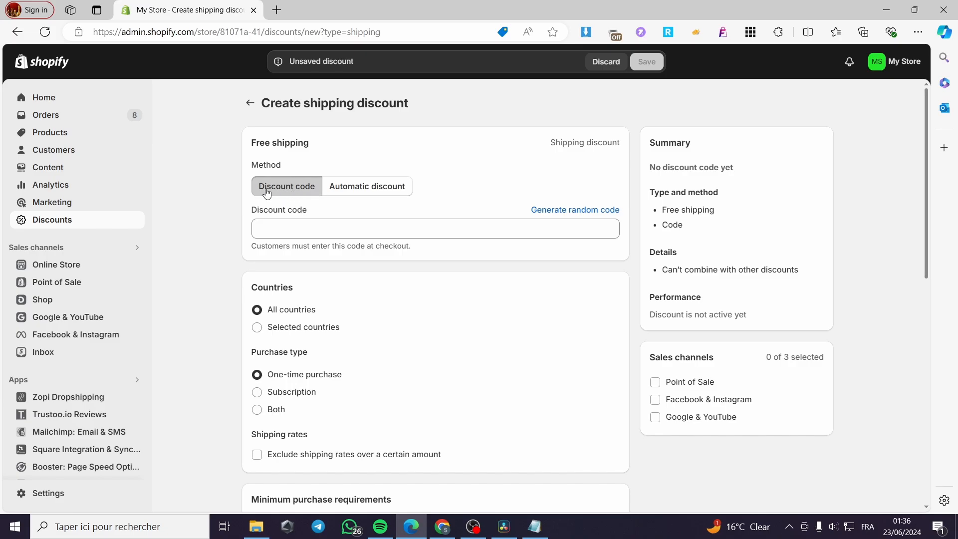
Step: Try the discount code method for the free shipping discount with a randomly generated code
left_click(363, 189)
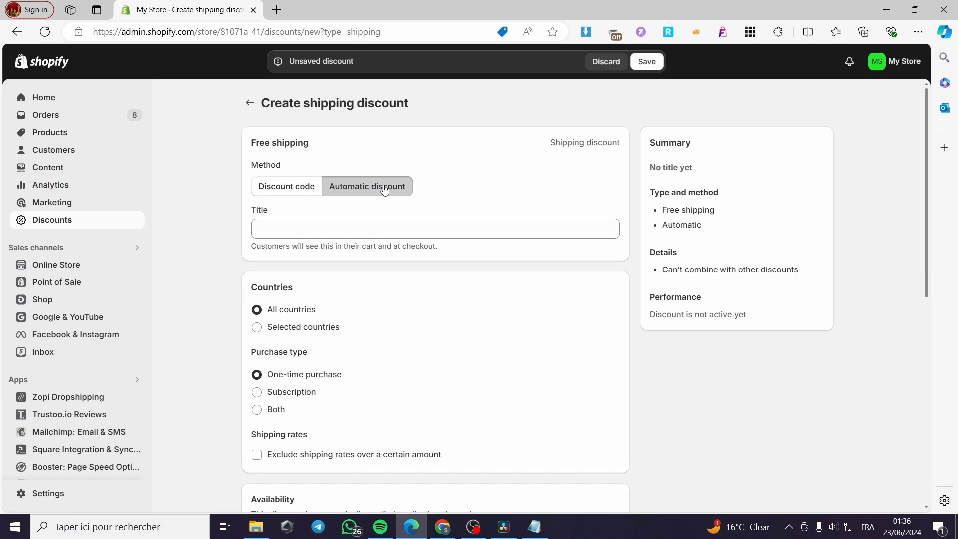
left_click(312, 189)
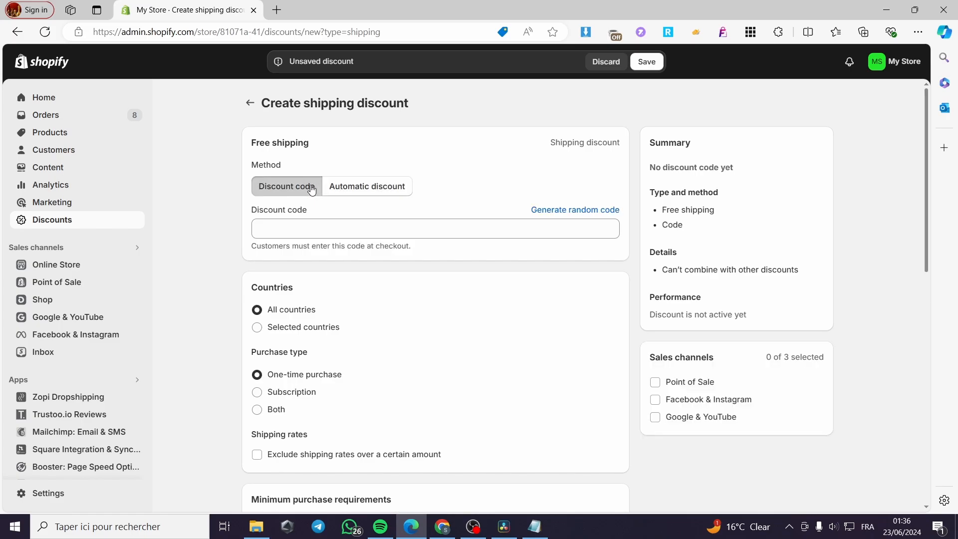
left_click(288, 229)
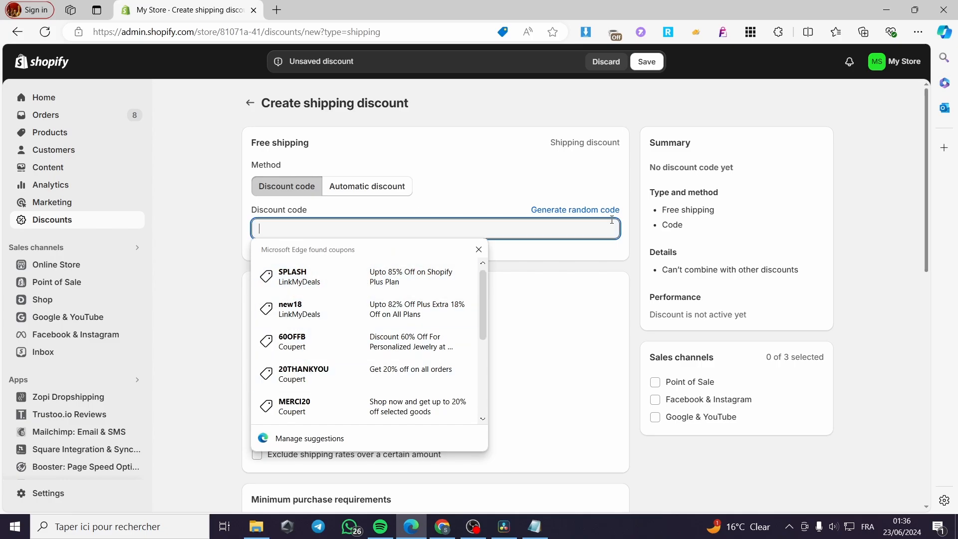
left_click(593, 213)
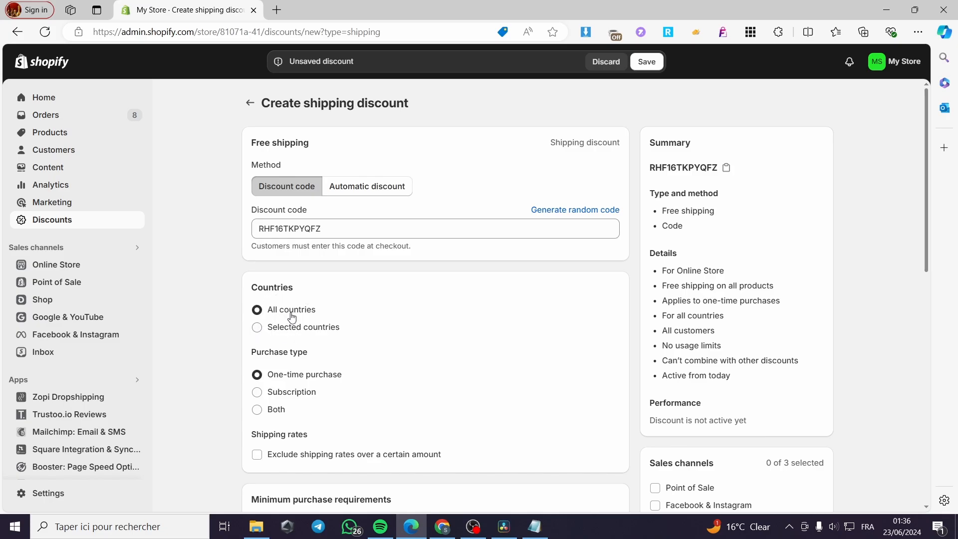
scroll(361, 327, "down", 3)
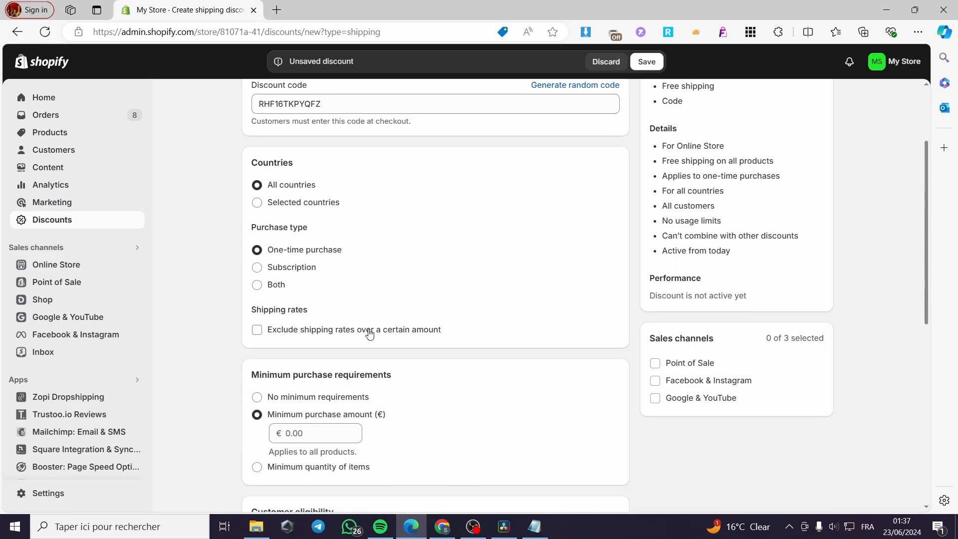
scroll(316, 388, "up", 3)
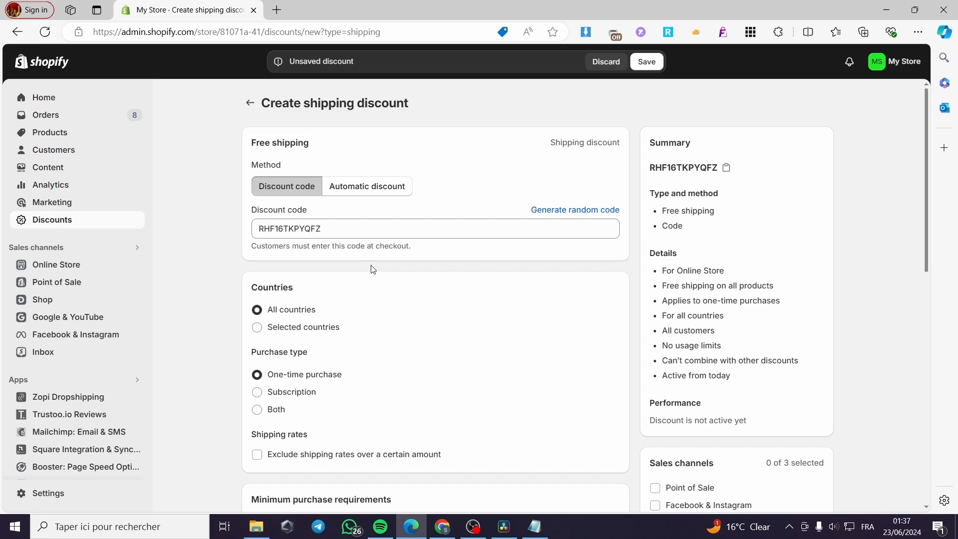
Step: Make the shipping discount an automatic discount and title it "Free shipping", copying the text from the section heading
left_click(354, 190)
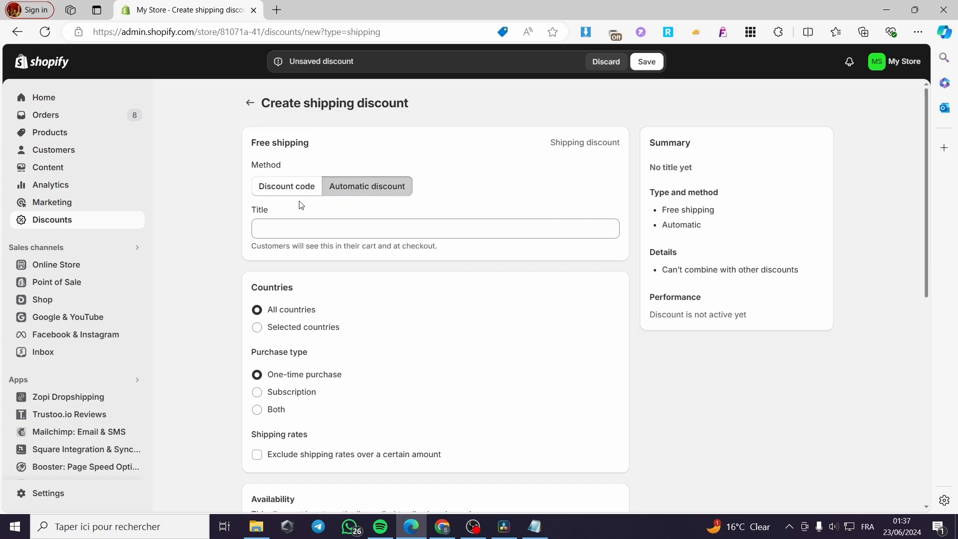
left_click(302, 229)
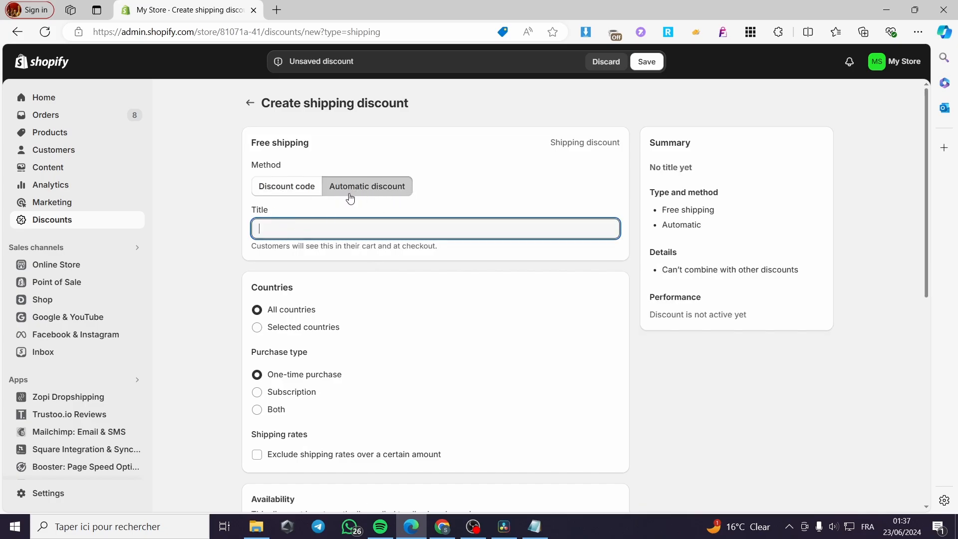
left_click_drag(308, 143, 251, 143)
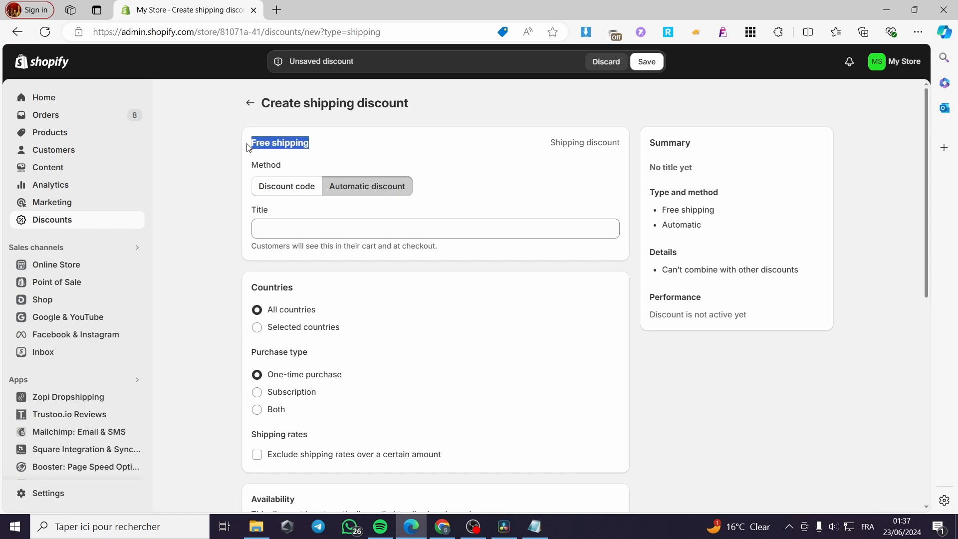
right_click(275, 147)
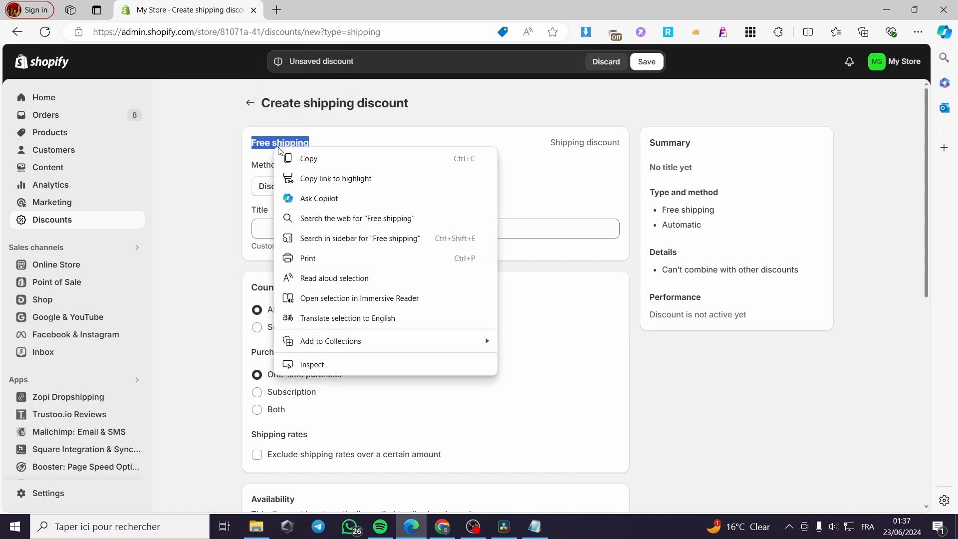
left_click(312, 159)
left_click(296, 229)
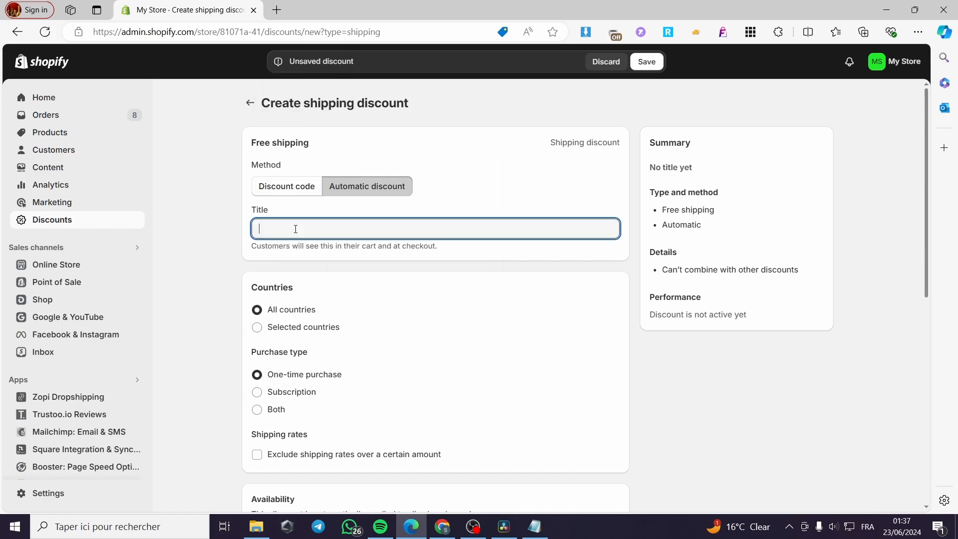
key("ctrl+v")
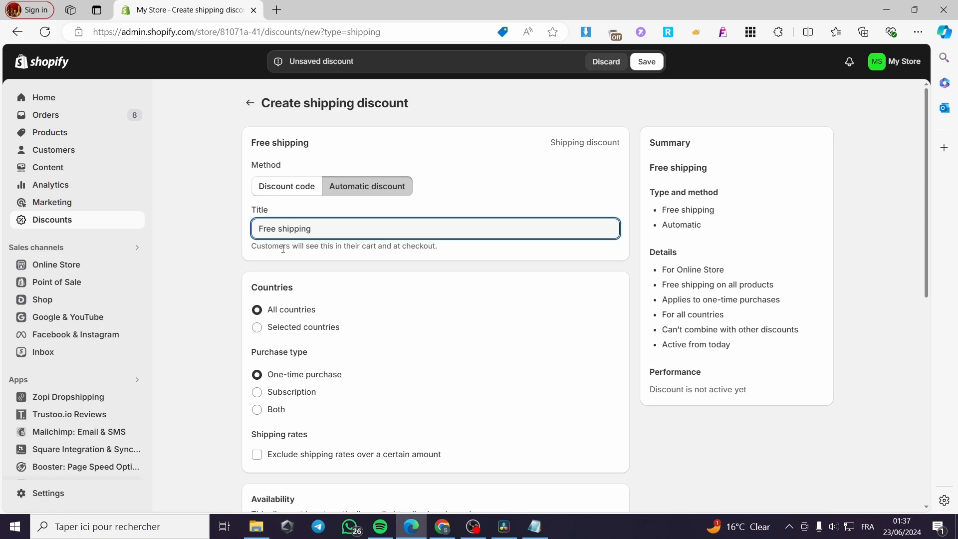
left_click(279, 249)
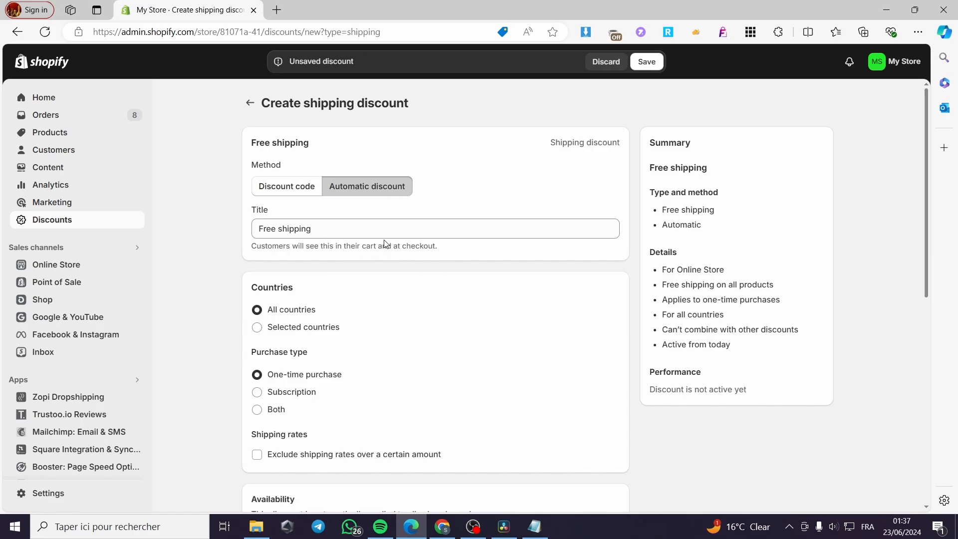
Step: Try limiting the discount to selected countries, browse the available countries, and restore it to all countries
scroll(381, 291, "down", 1)
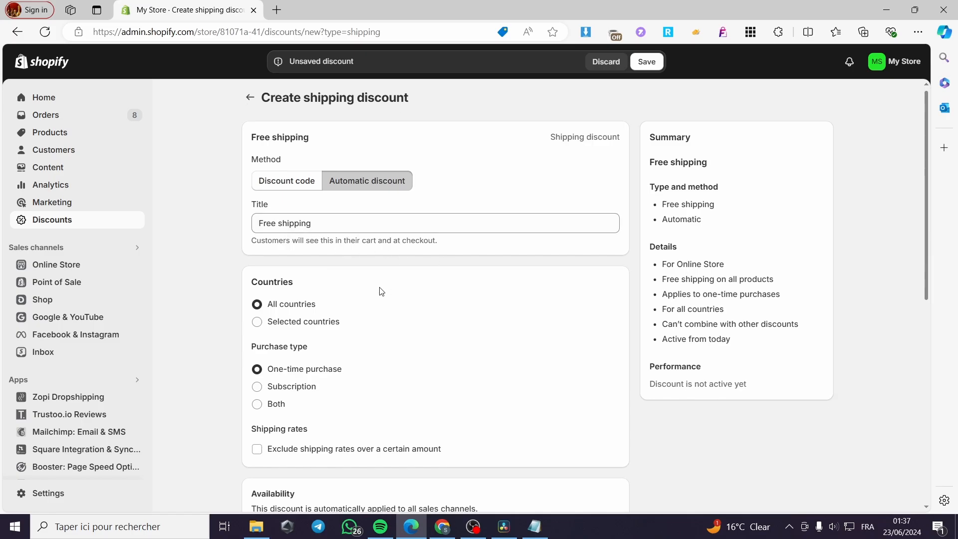
scroll(381, 292, "down", 2)
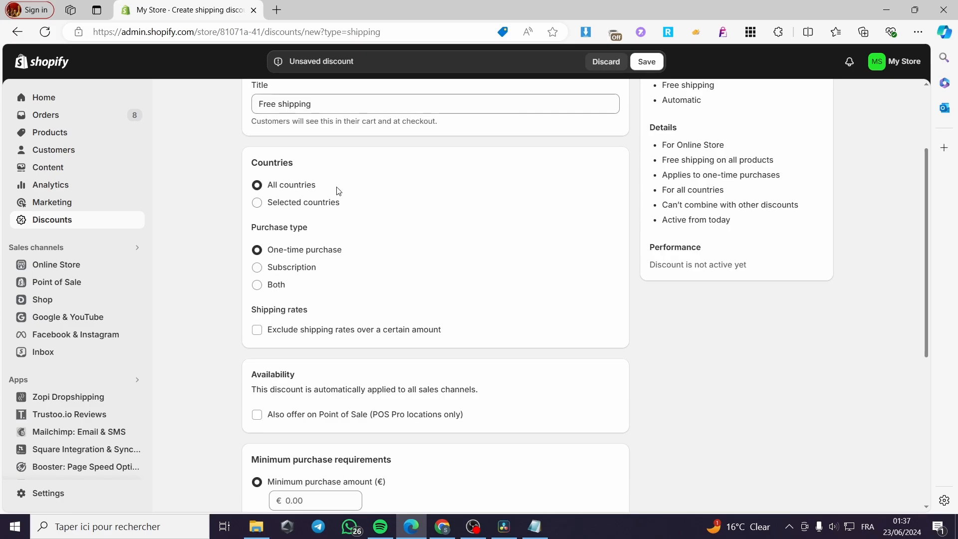
left_click(258, 203)
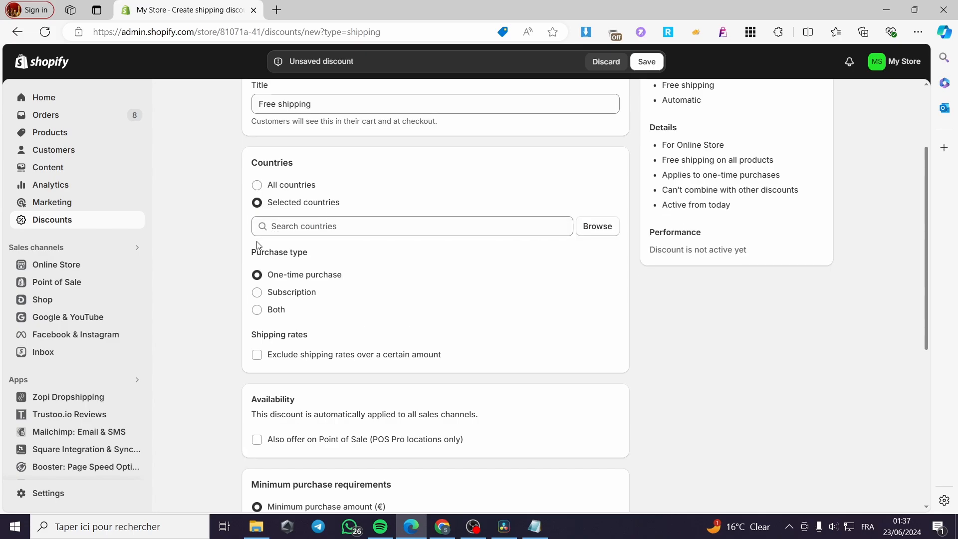
left_click(471, 226)
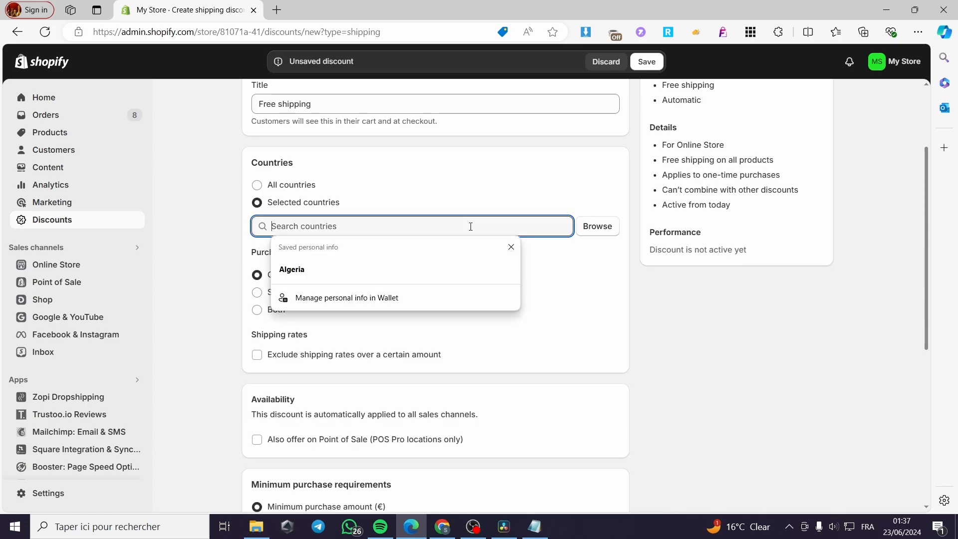
left_click(611, 230)
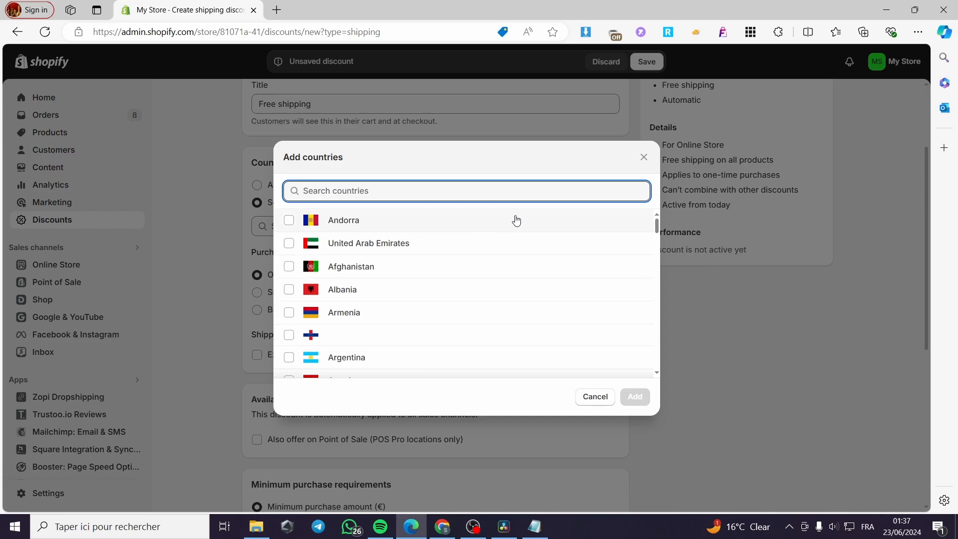
left_click_drag(657, 224, 645, 354)
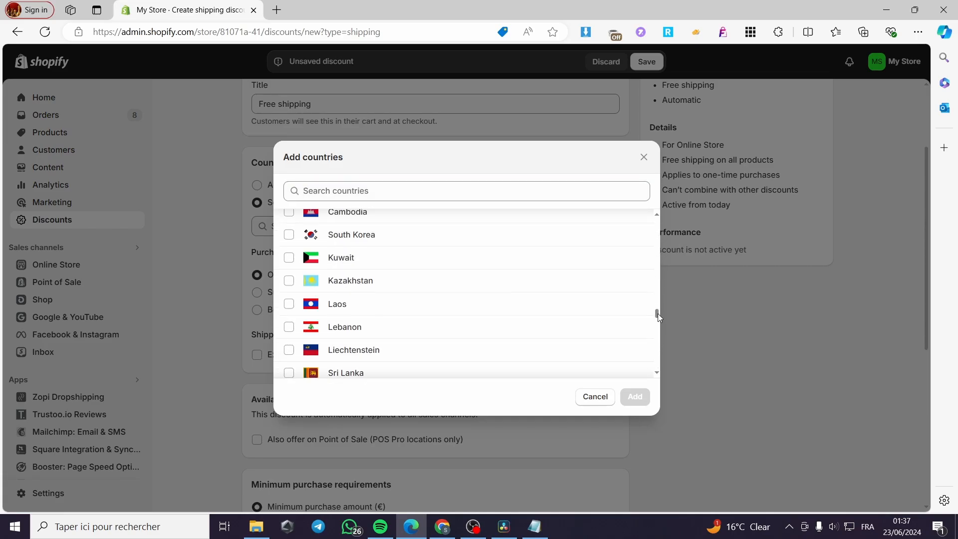
left_click_drag(659, 316, 654, 216)
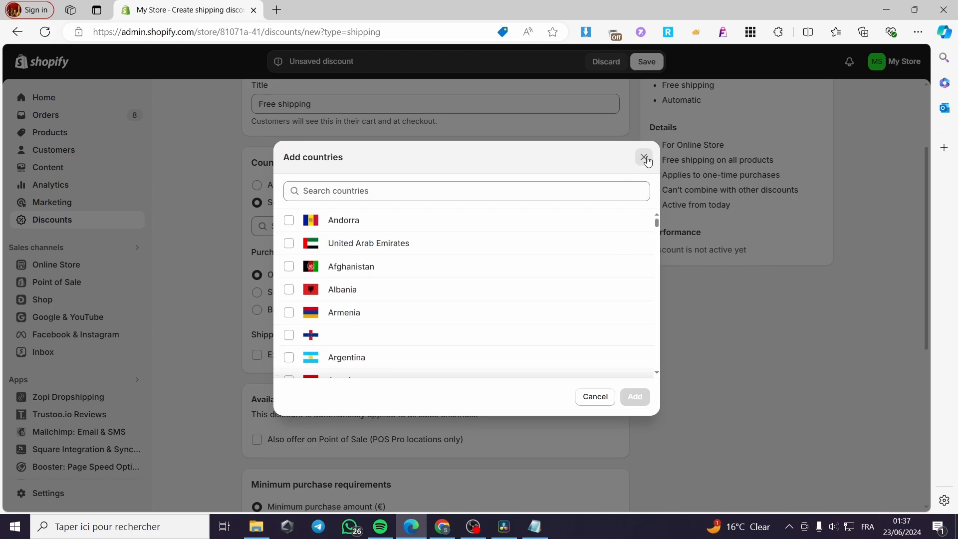
left_click(644, 157)
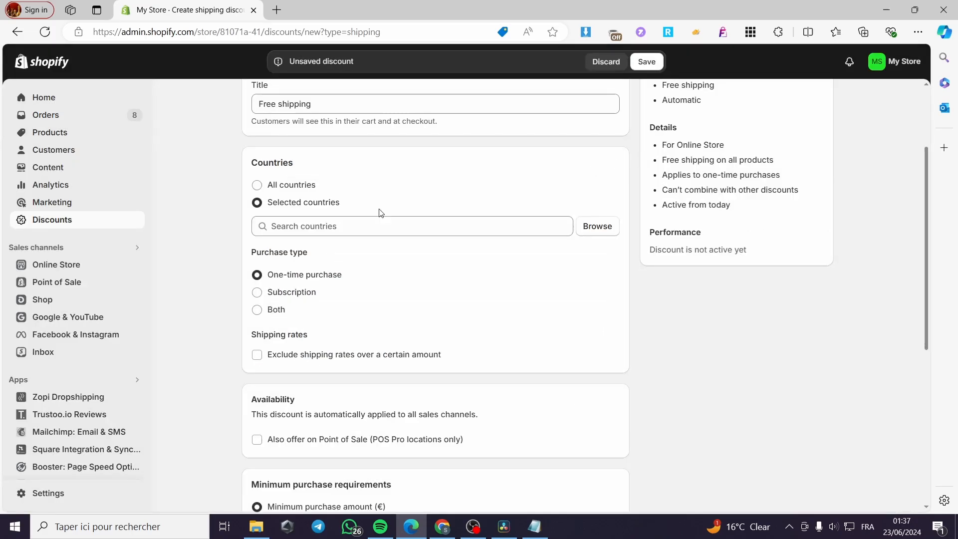
left_click(257, 187)
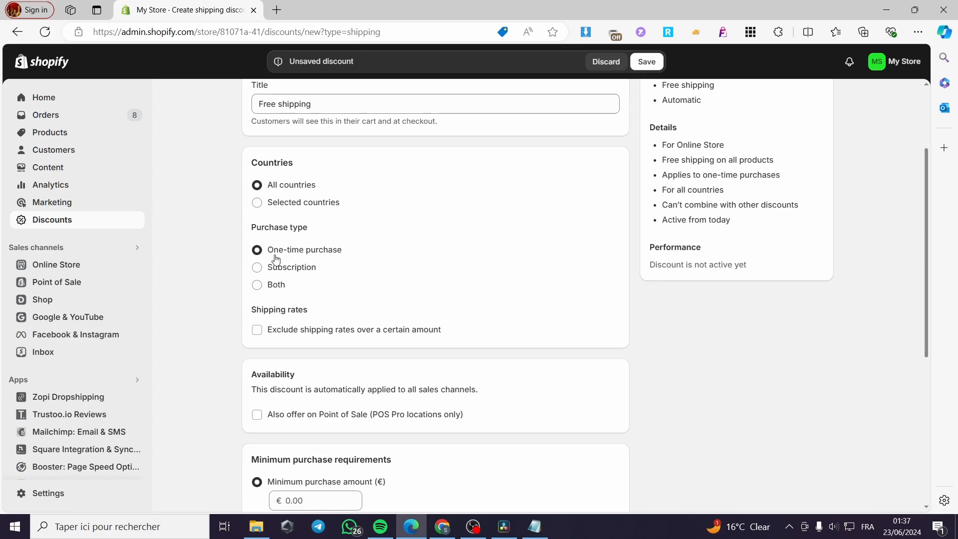
Step: Try the option to exclude shipping rates over a certain amount and turn it off again
scroll(386, 247, "up", 1)
scroll(387, 256, "up", 1)
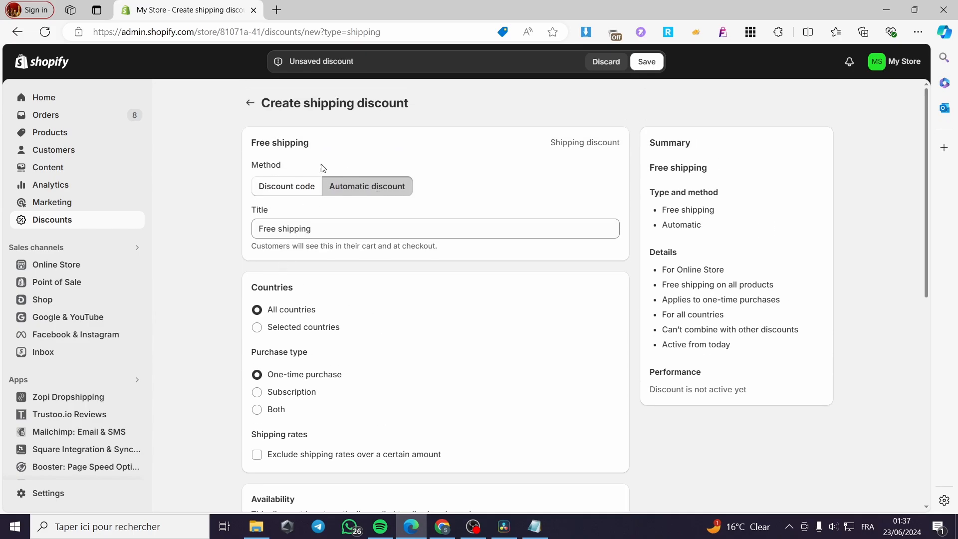
scroll(294, 349, "down", 1)
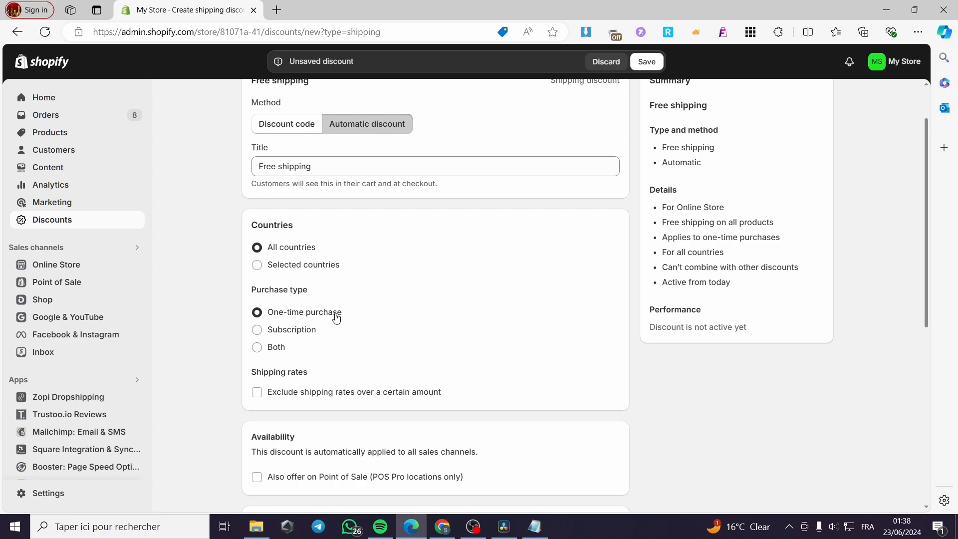
scroll(380, 294, "down", 1)
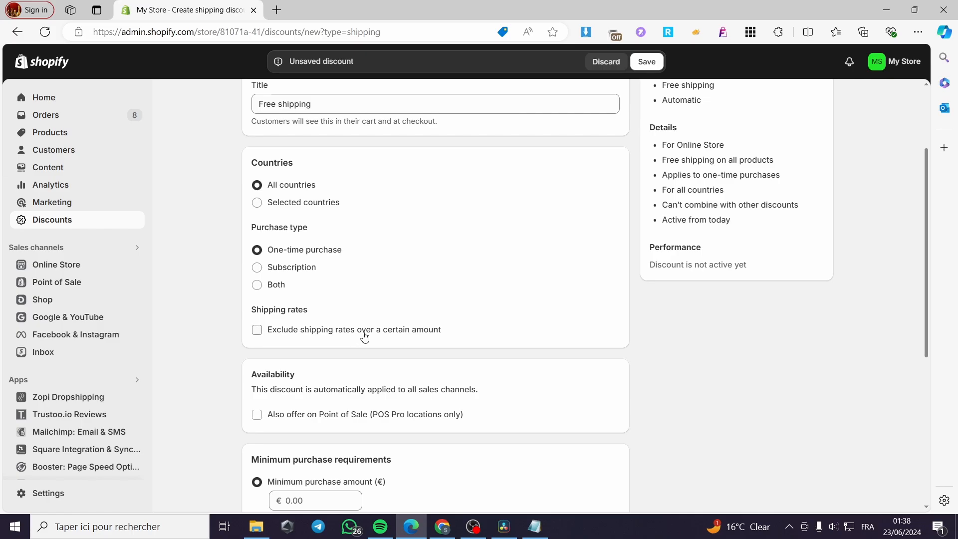
left_click(258, 329)
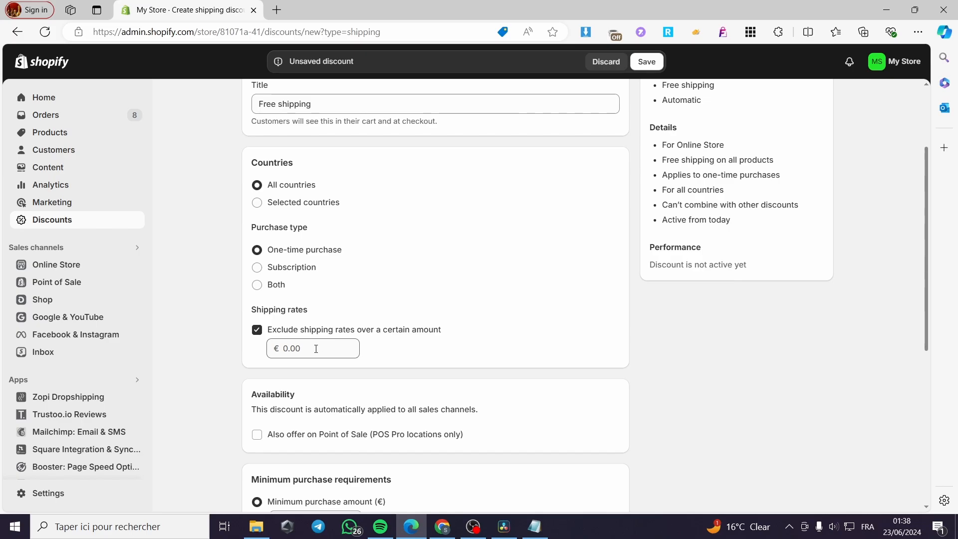
left_click(257, 330)
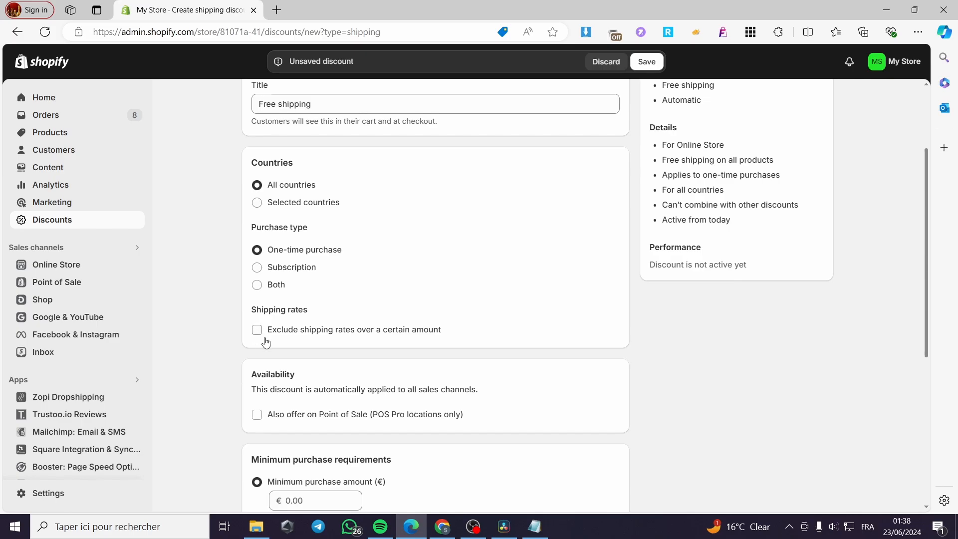
Step: Review the discount's availability across sales channels and the other settings on the page
scroll(317, 342, "up", 2)
scroll(259, 359, "down", 2)
scroll(374, 339, "down", 2)
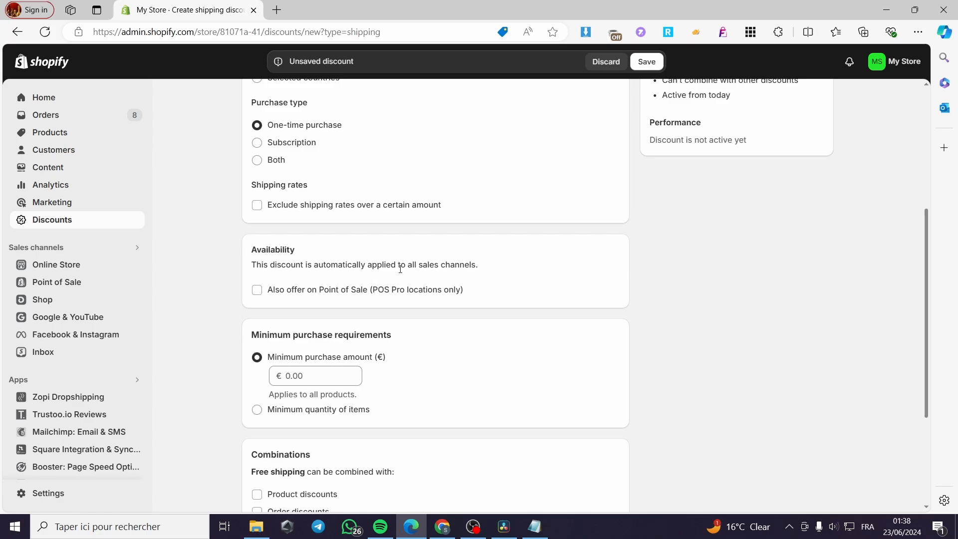
left_click_drag(483, 270, 270, 265)
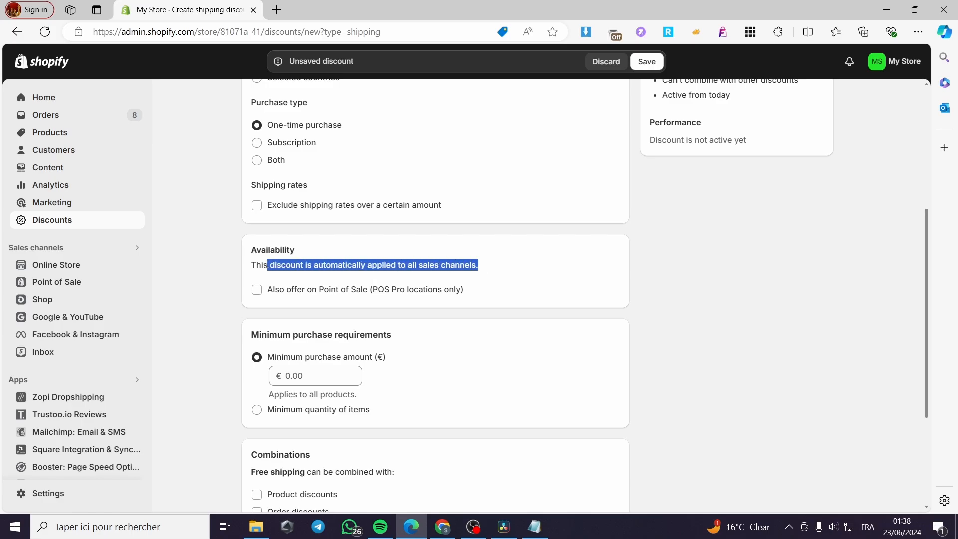
left_click(308, 250)
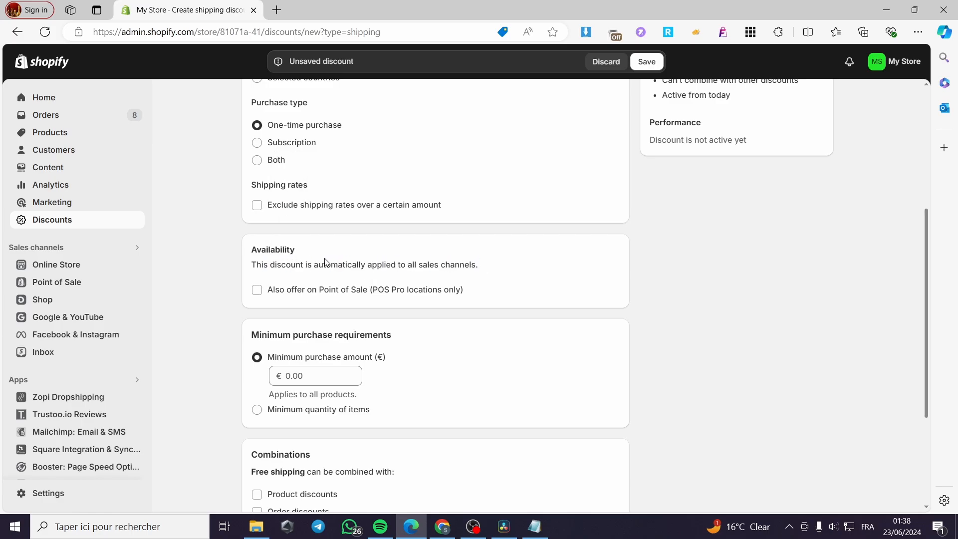
scroll(327, 263, "up", 5)
scroll(379, 200, "down", 7)
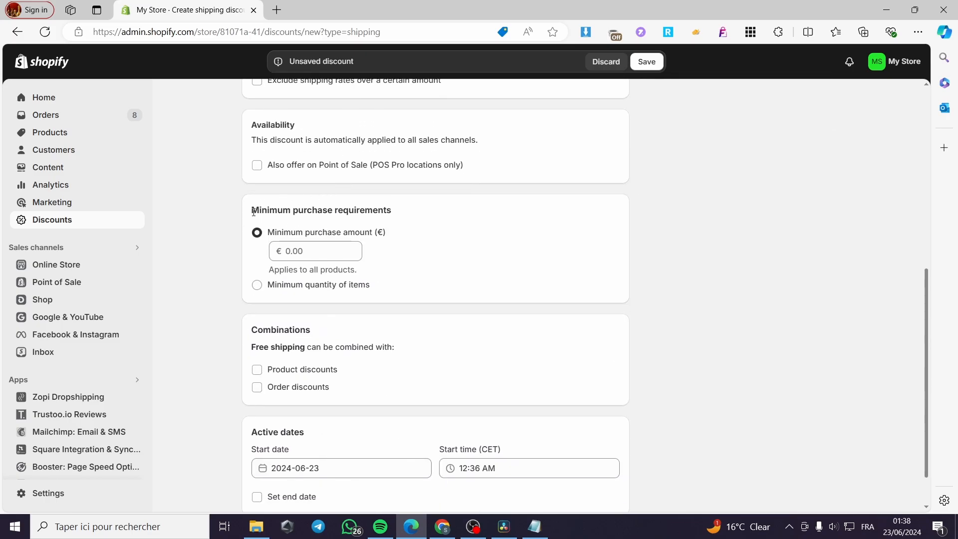
Step: Try a minimum purchase amount of €10 for the free shipping discount and reset it to 0
left_click(323, 248)
type("1")
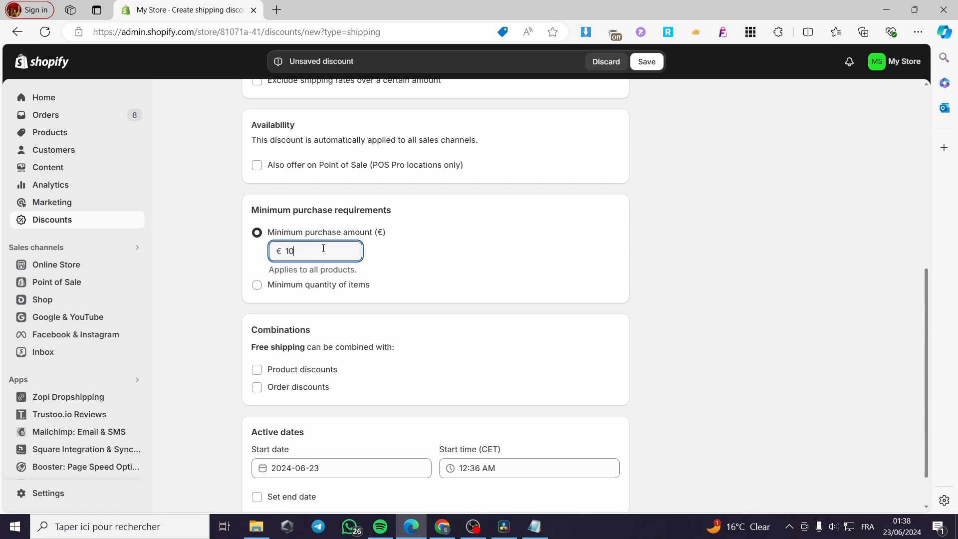
type("0")
left_click(455, 250)
left_click_drag(350, 251, 279, 248)
type("0")
left_click(428, 265)
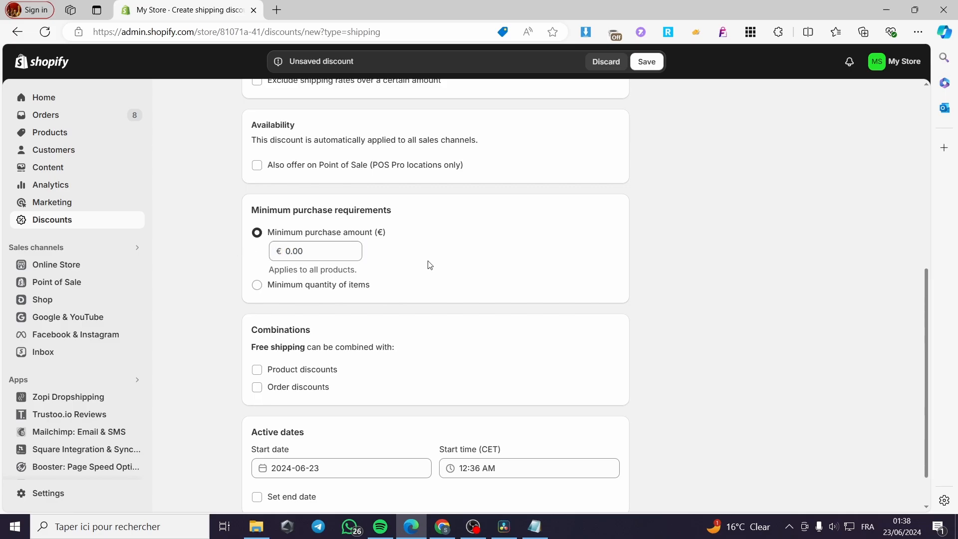
Step: Set the minimum purchase amount to €10, try the minimum quantity of items requirement, and return to the amount requirement
double_click(308, 249)
type("10")
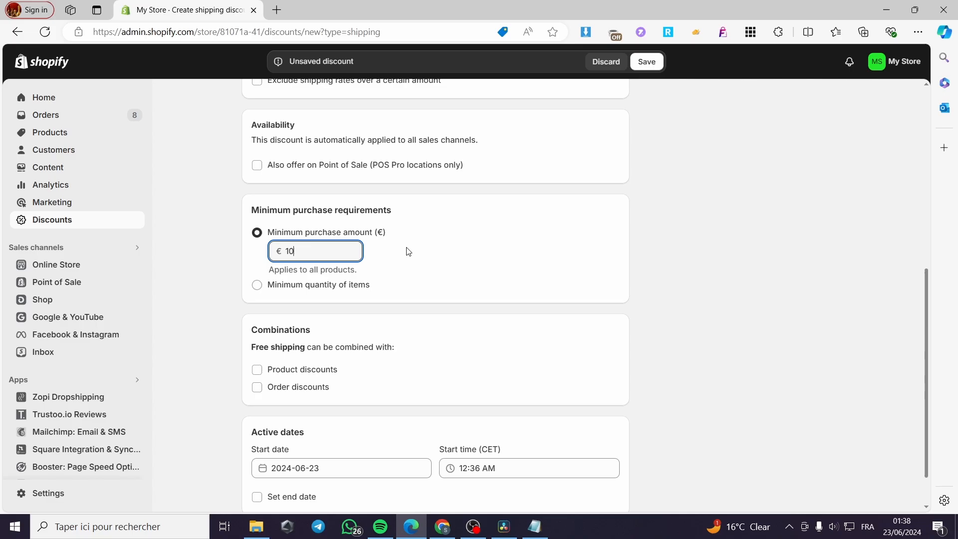
left_click(409, 251)
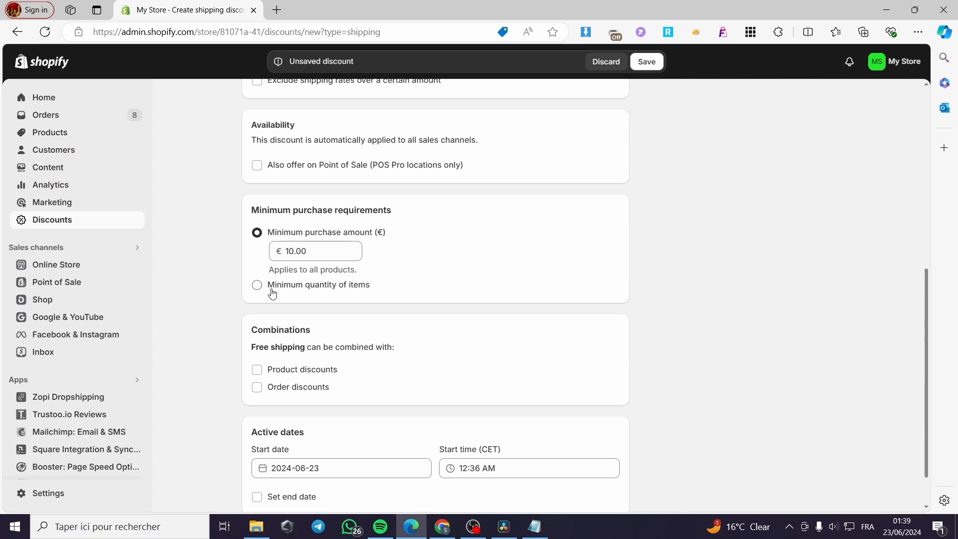
left_click(349, 285)
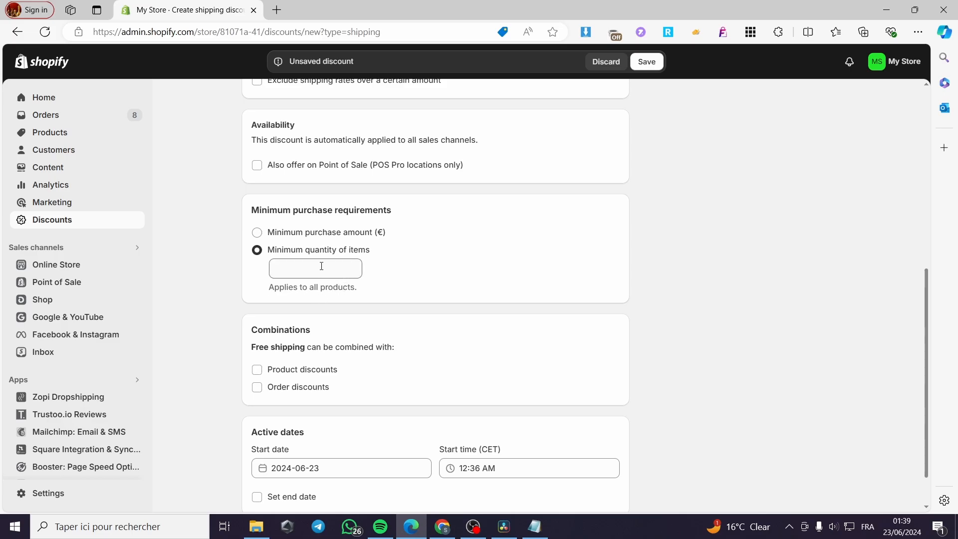
left_click(360, 238)
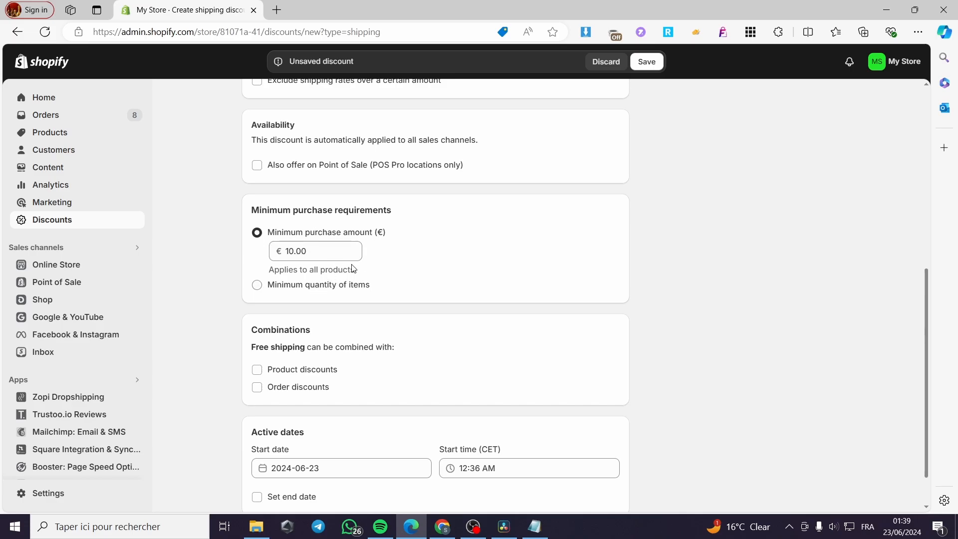
Step: Try combining free shipping with product discounts and order discounts, and turn both combinations off again
scroll(412, 263, "down", 2)
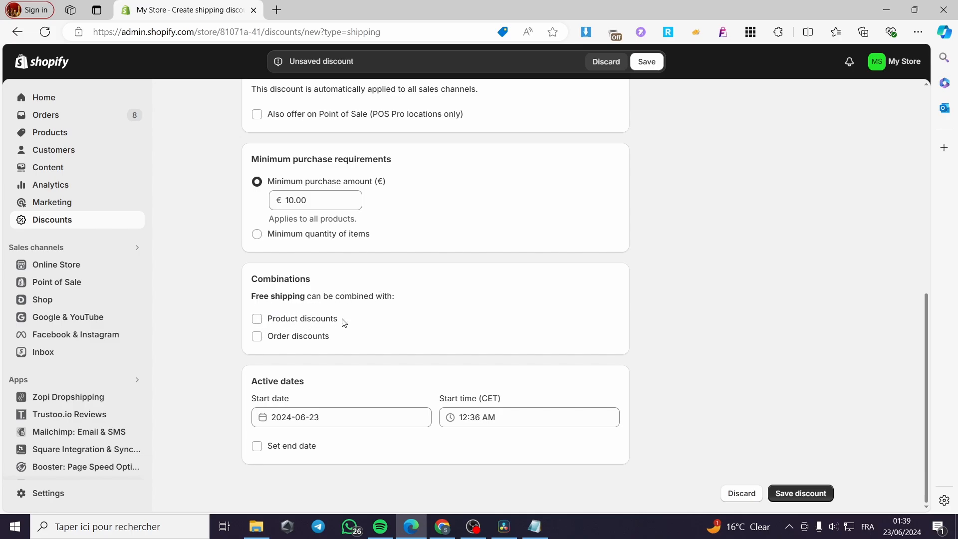
left_click(257, 320)
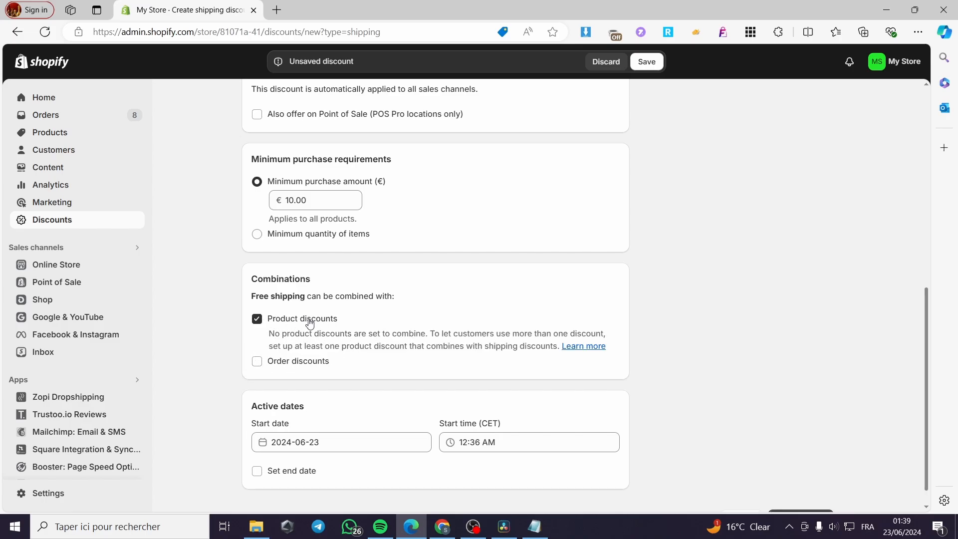
left_click(259, 362)
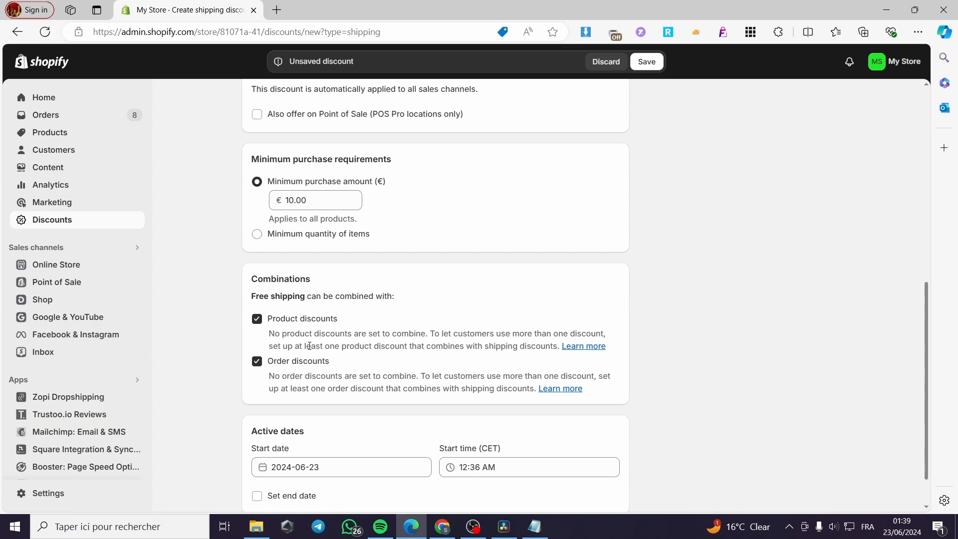
left_click(257, 319)
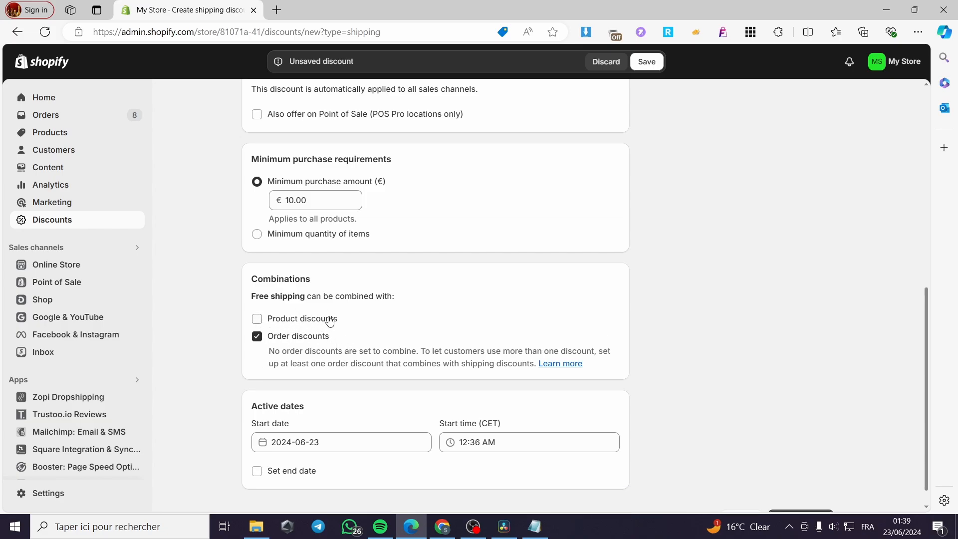
left_click(257, 337)
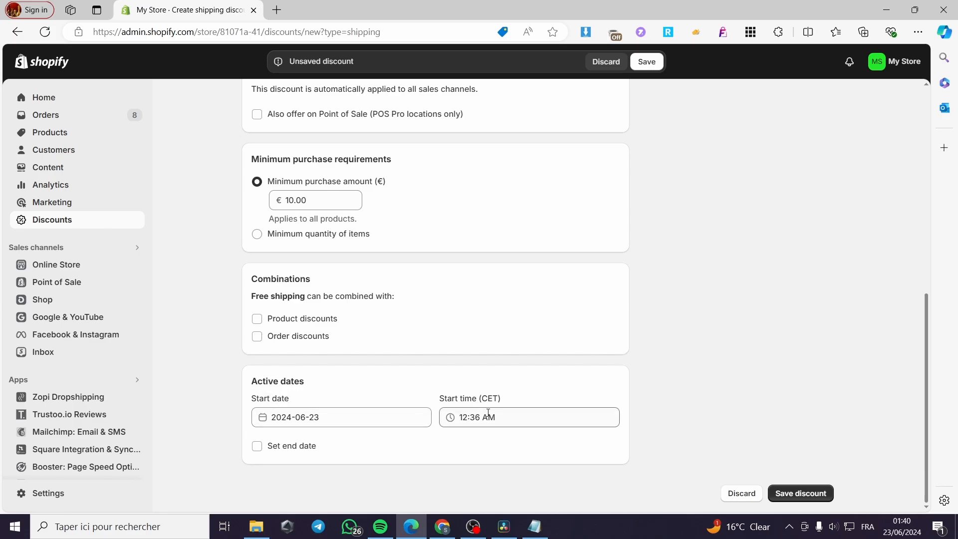
Step: Set the discount's start date to 2024-06-22
left_click(323, 418)
left_click_drag(319, 417, 315, 417)
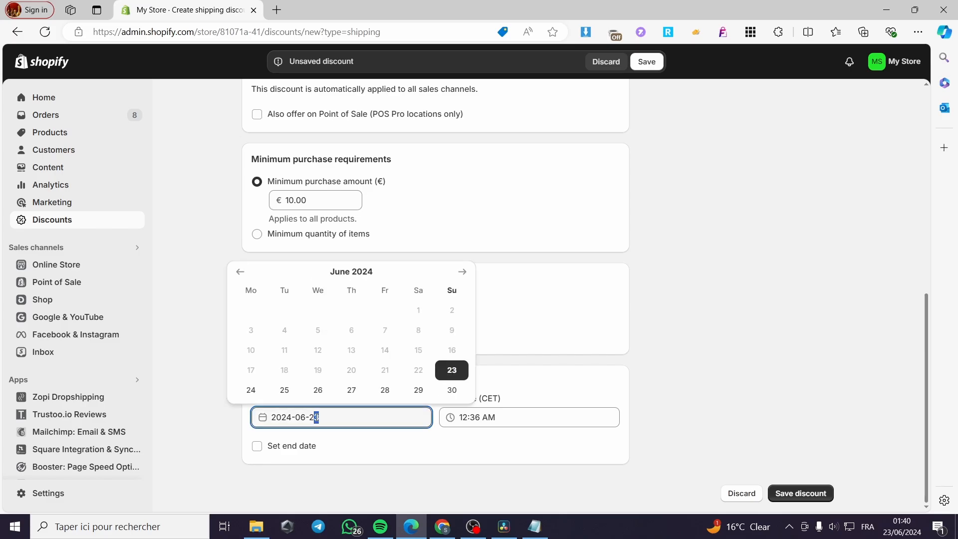
key("BackSpace")
type("2")
left_click(368, 440)
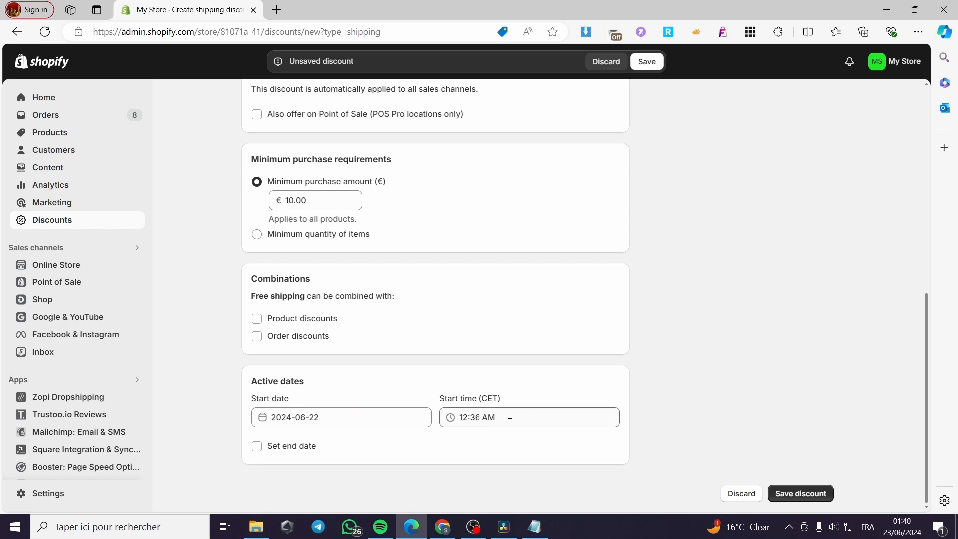
Step: Try adding an end date to the discount and turn it off again
left_click(258, 447)
scroll(349, 429, "down", 1)
left_click(259, 401)
Step: Review the discount summary and save the free shipping discount
scroll(699, 394, "up", 8)
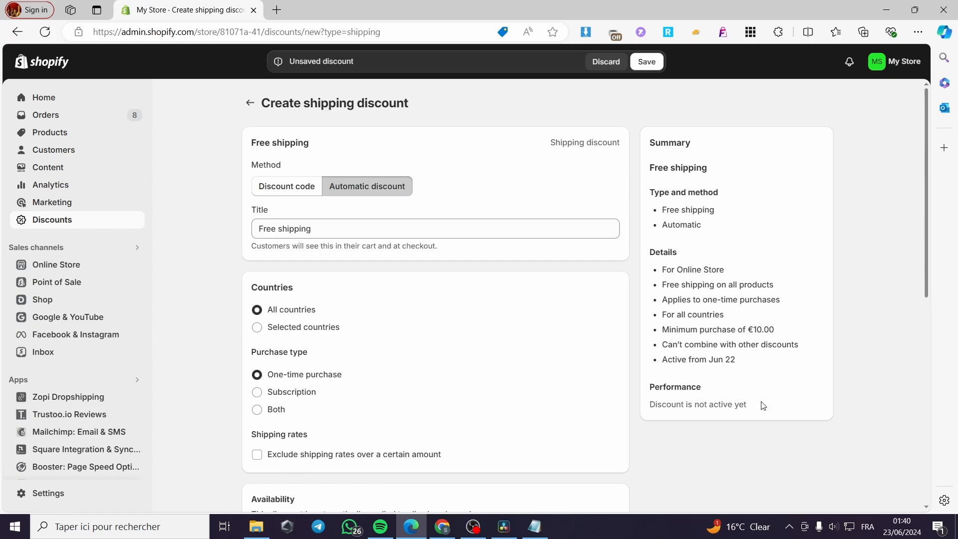
scroll(773, 394, "down", 8)
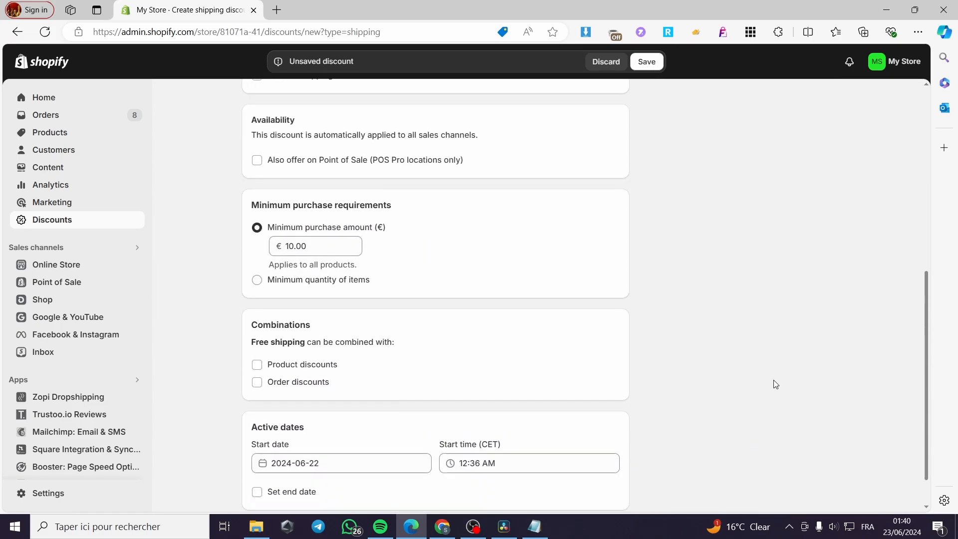
scroll(773, 384, "down", 1)
left_click(798, 493)
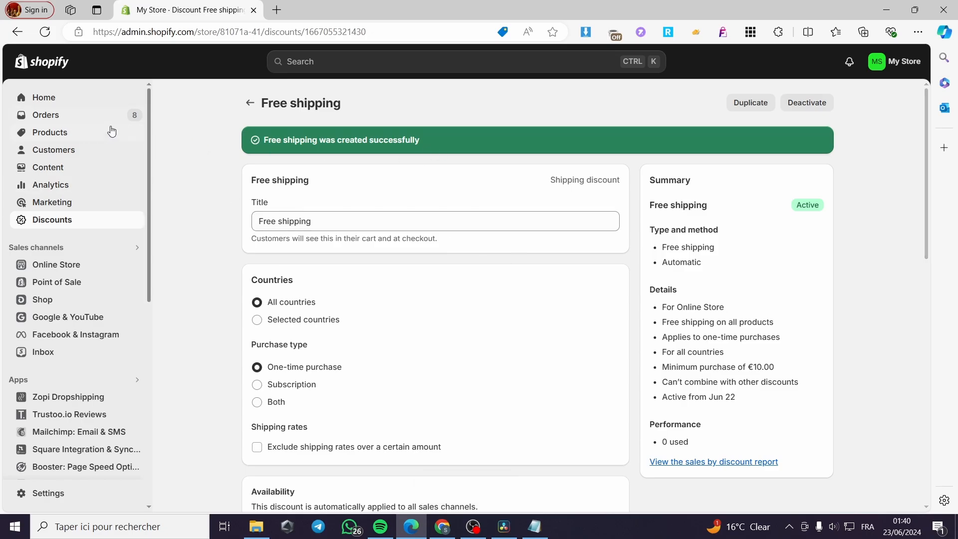
Step: View the "Sweater Weather Staple" product from the product list on the online store
left_click(63, 134)
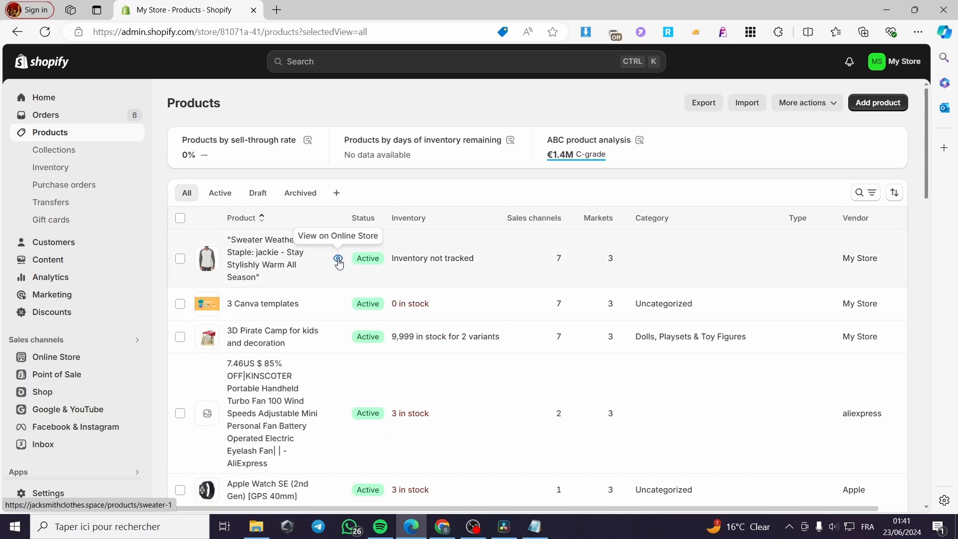
left_click(339, 259)
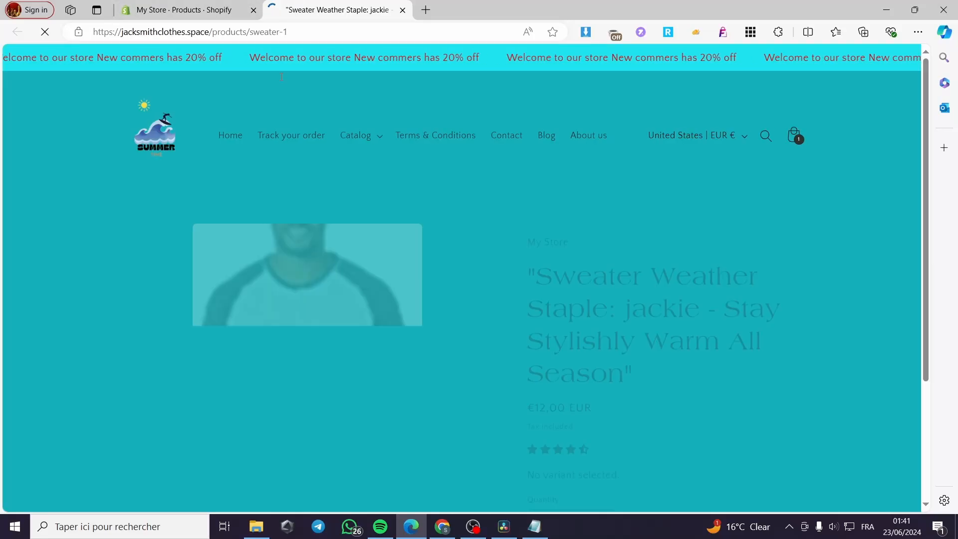
scroll(673, 256, "down", 1)
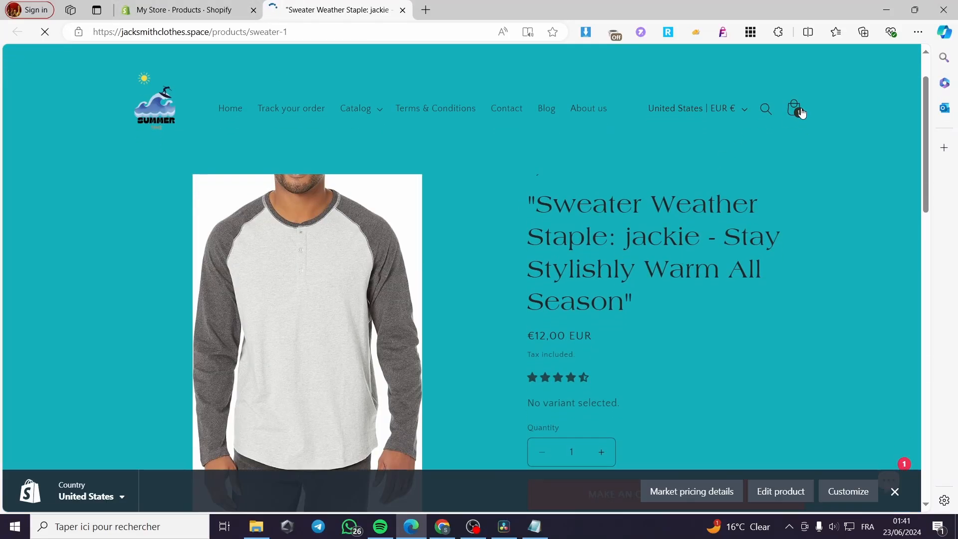
Step: Remove the LED strip lights from the store cart and close the cart
left_click(800, 111)
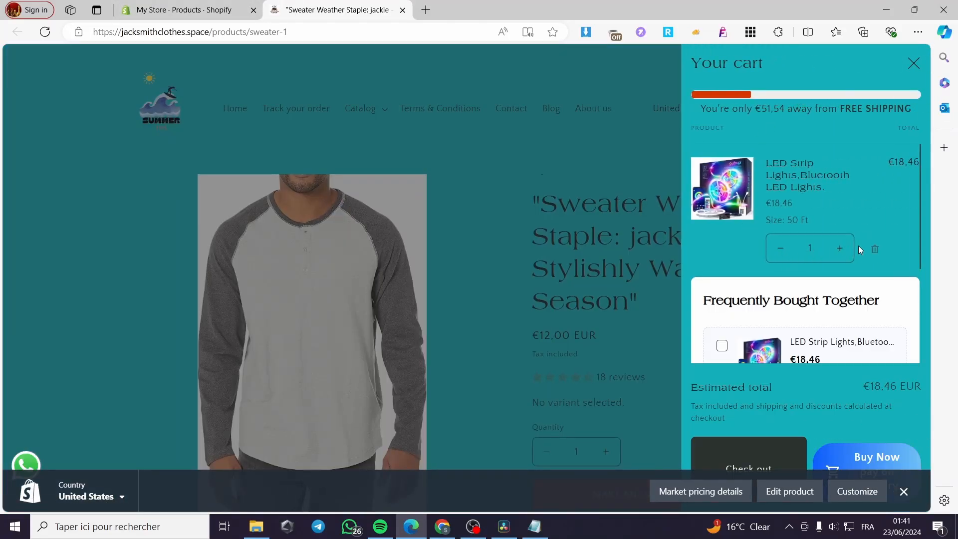
left_click(872, 249)
left_click(592, 153)
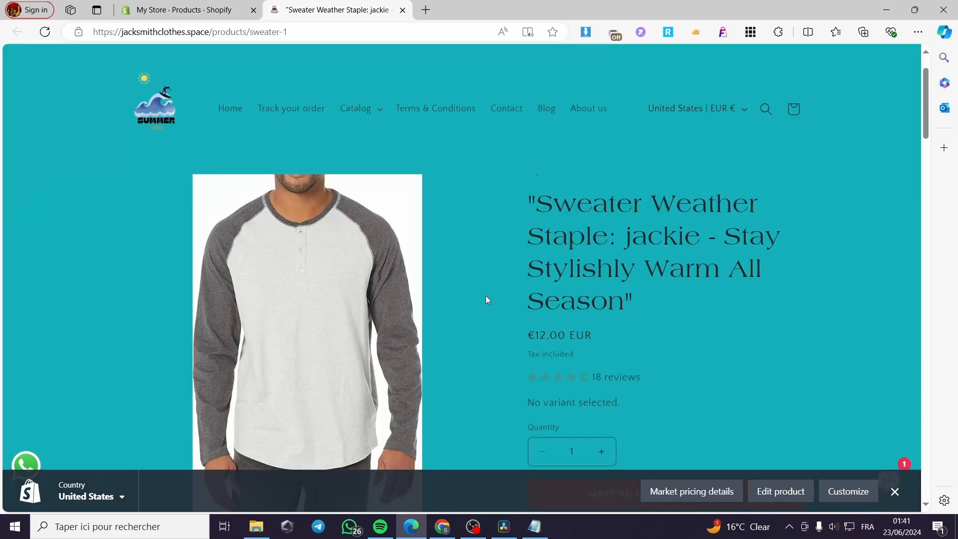
Step: Try adding the "Sweater Weather Staple" product to the cart with sweater 2 excluded from the bundle offer
scroll(687, 306, "down", 2)
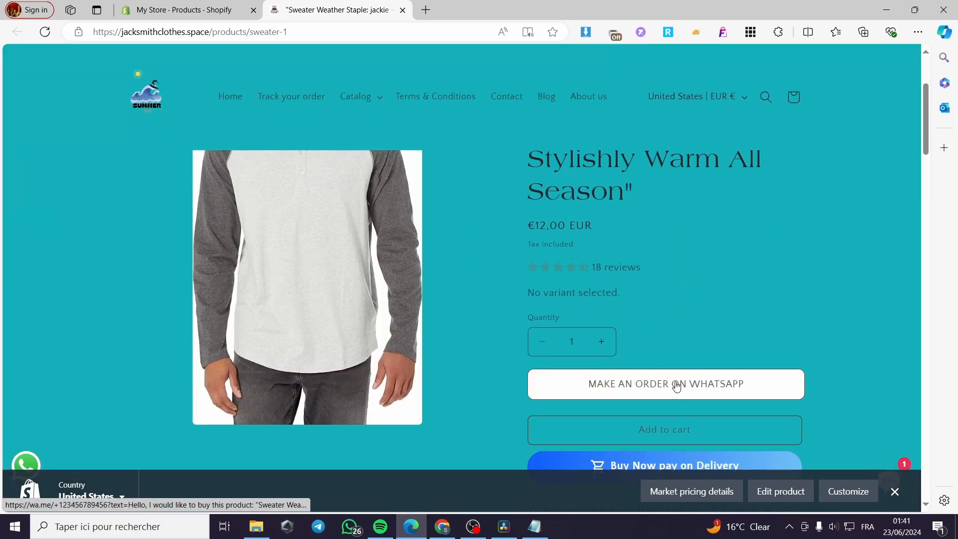
left_click(666, 430)
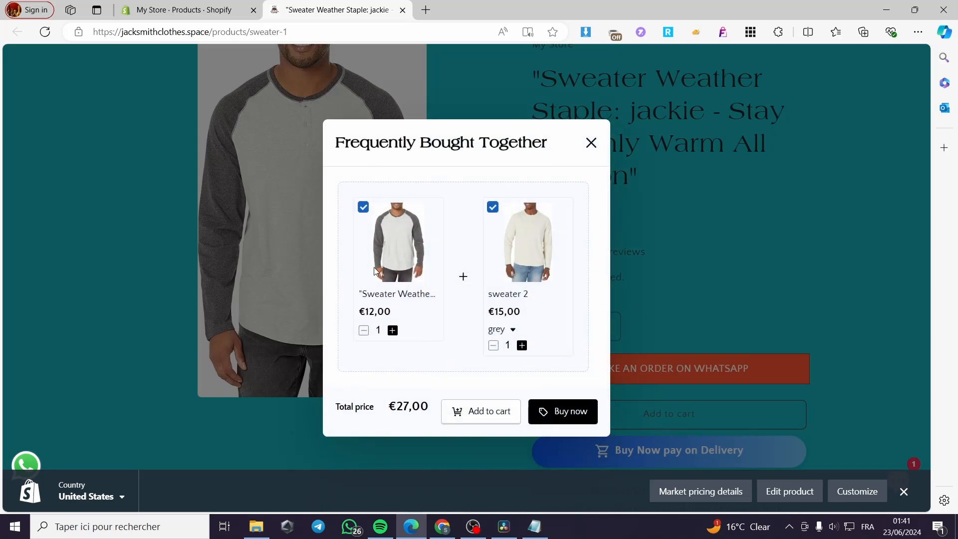
left_click(493, 207)
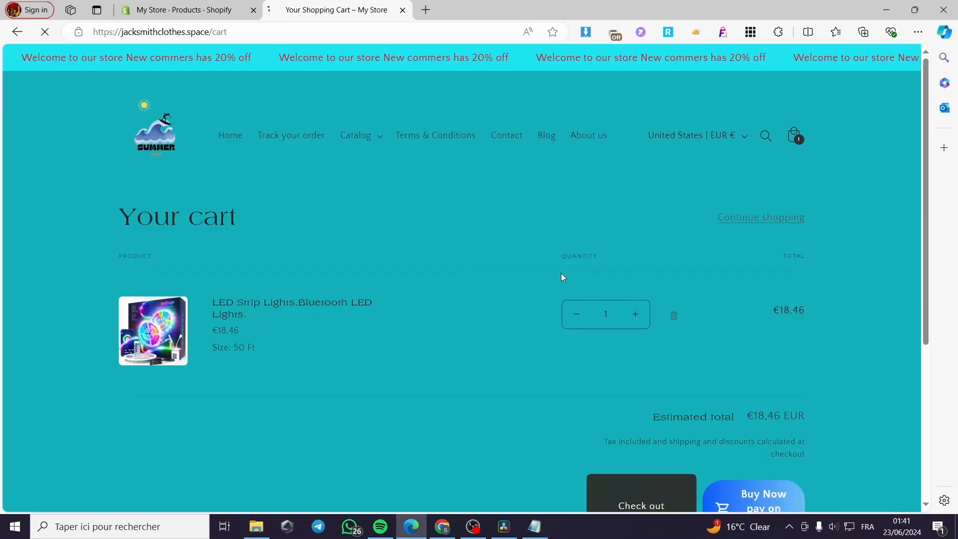
Step: Remove the LED strip lights on the cart page and add the €12.00 sweater from the Frequently Bought Together offer
scroll(630, 318, "down", 1)
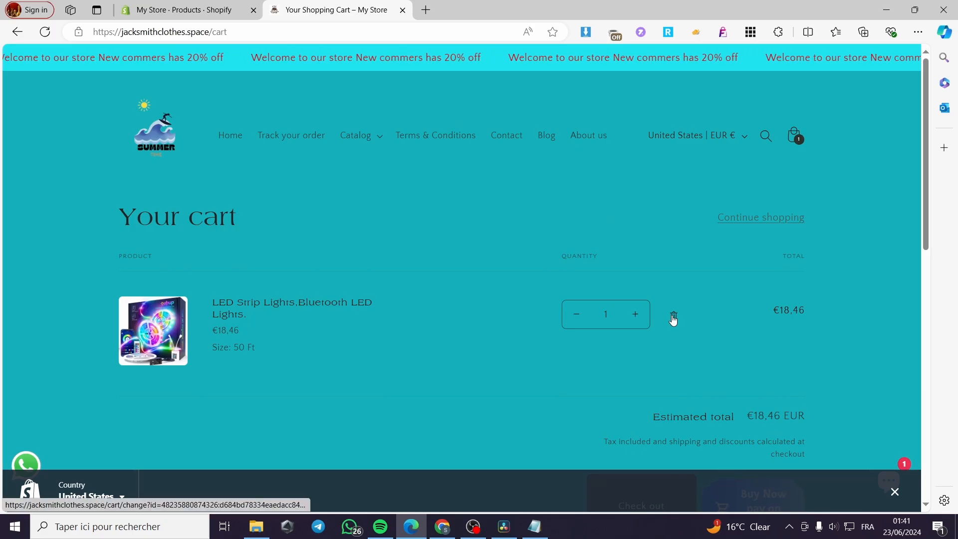
left_click(674, 319)
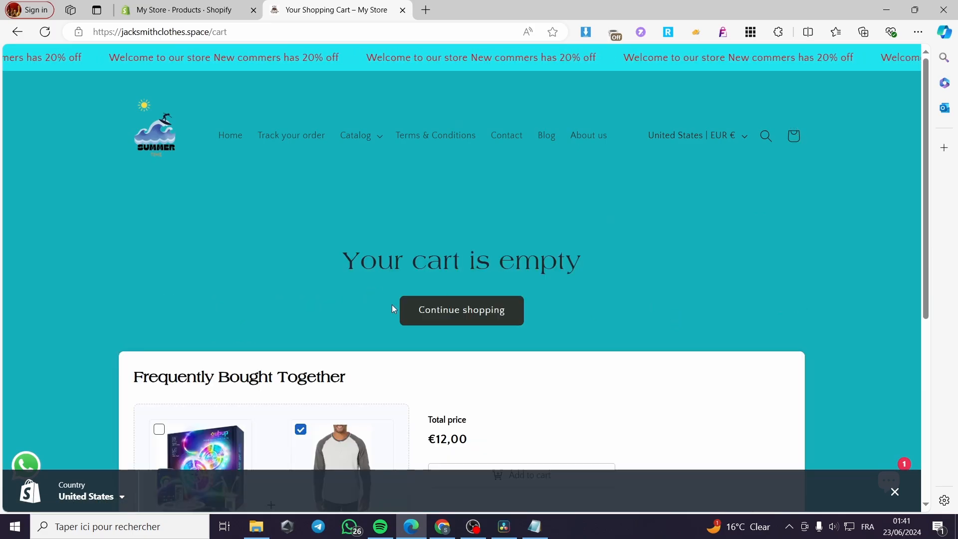
scroll(452, 305, "down", 2)
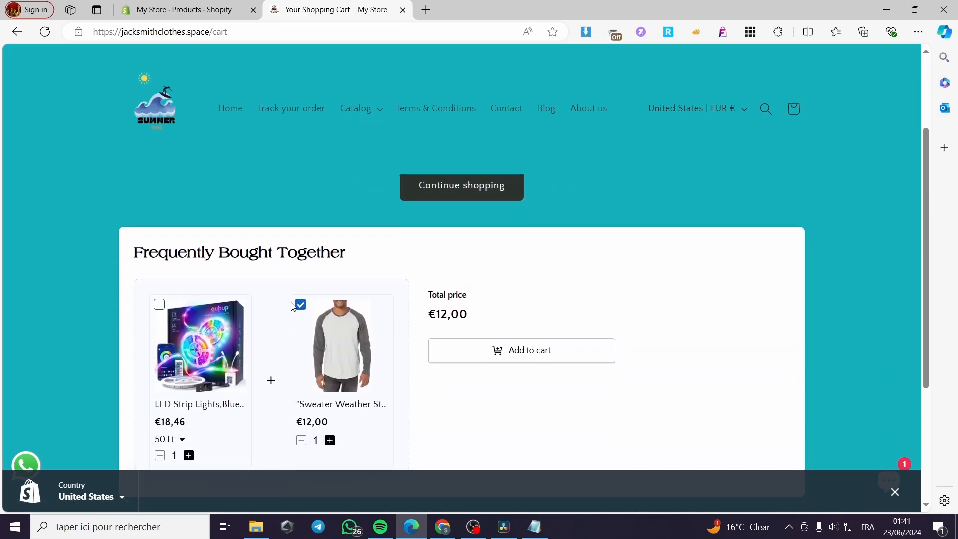
left_click(512, 356)
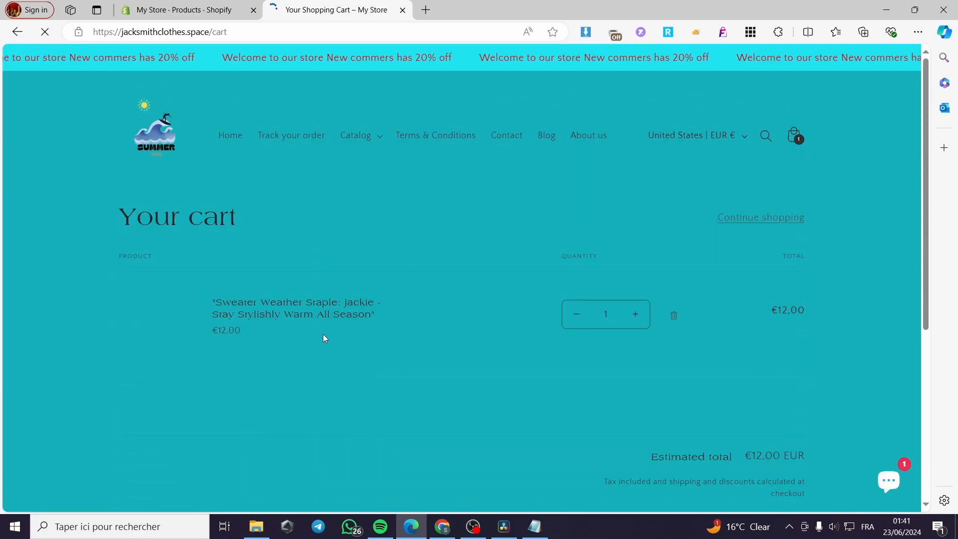
Step: Proceed to checkout with the sweater and examine the shipping line of the order summary
scroll(426, 309, "down", 4)
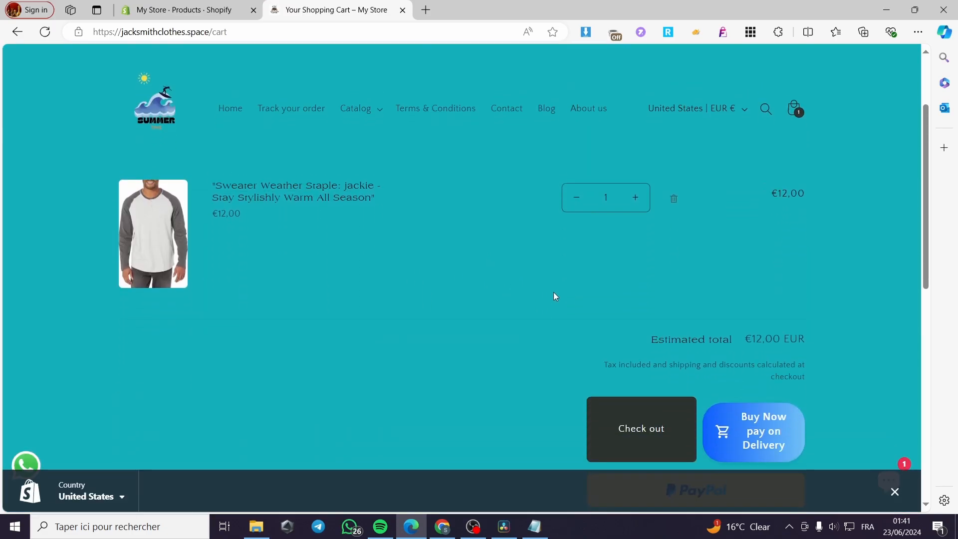
left_click(642, 352)
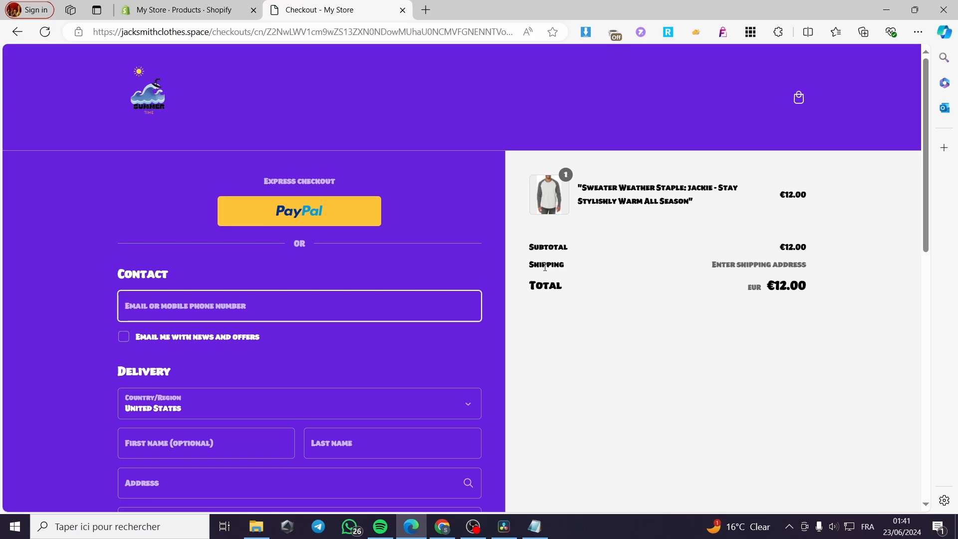
scroll(556, 261, "down", 1)
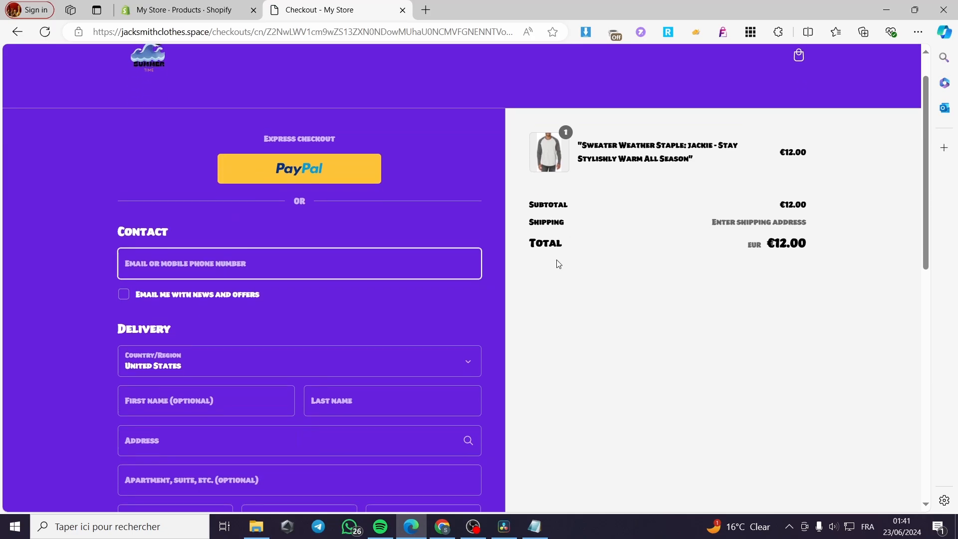
Step: Fill in the checkout's contact e-mail and the recipient's first and last name from the saved personal info
left_click(272, 247)
left_click(250, 290)
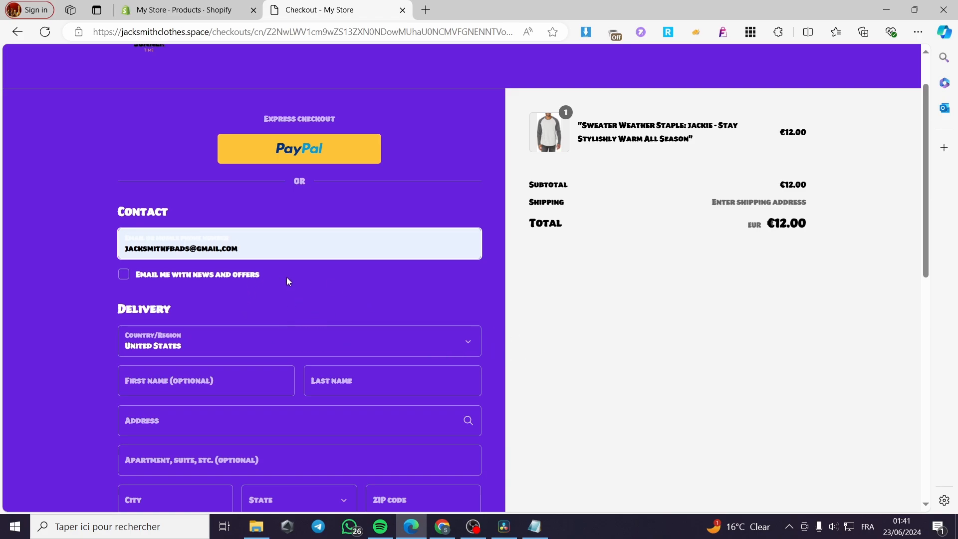
scroll(380, 299, "down", 1)
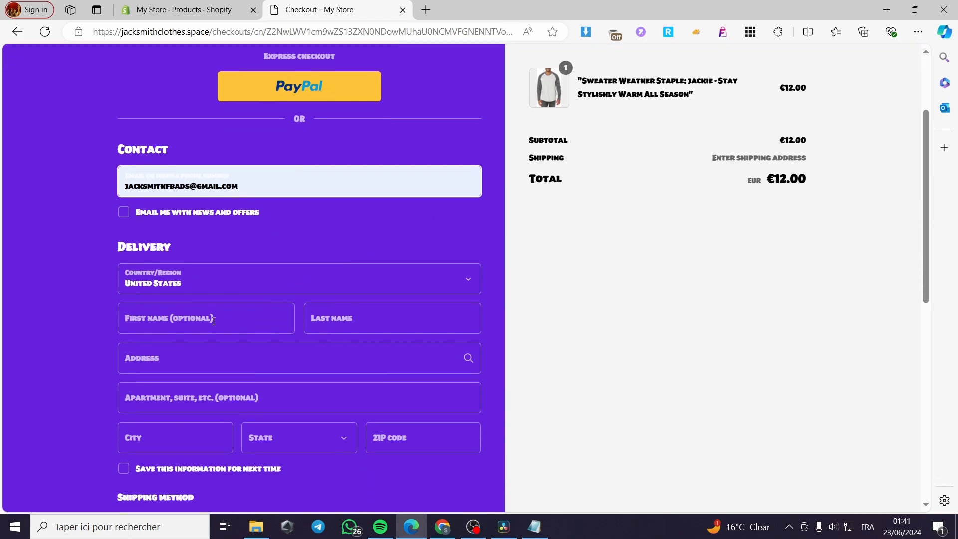
left_click(210, 318)
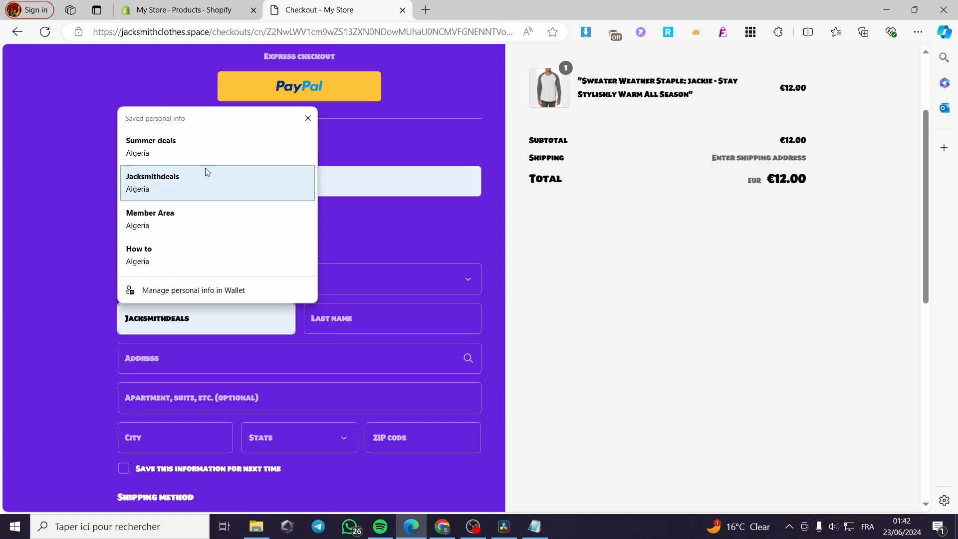
left_click(212, 155)
Step: Enter a United States delivery address by picking a suggested New York street address that completes the city, state and ZIP code
left_click(204, 369)
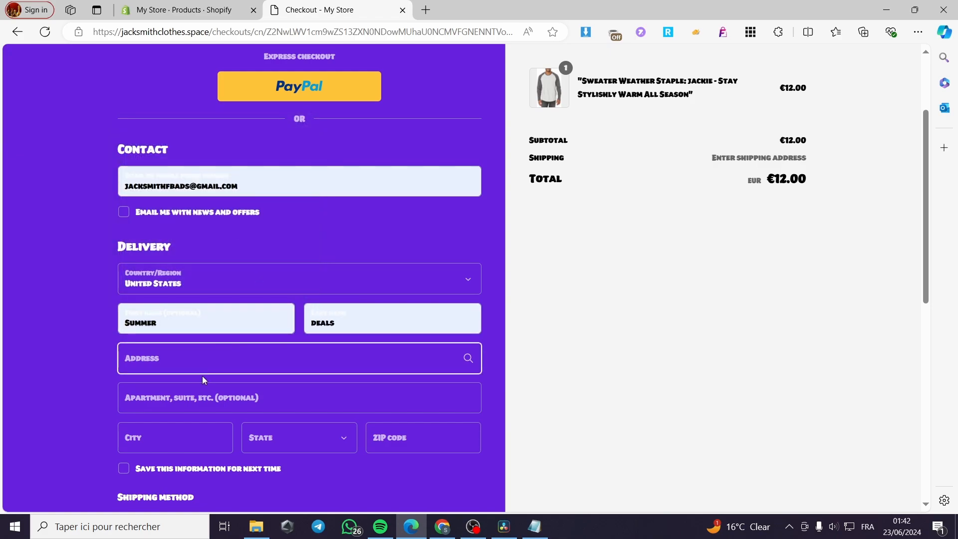
scroll(185, 359, "down", 1)
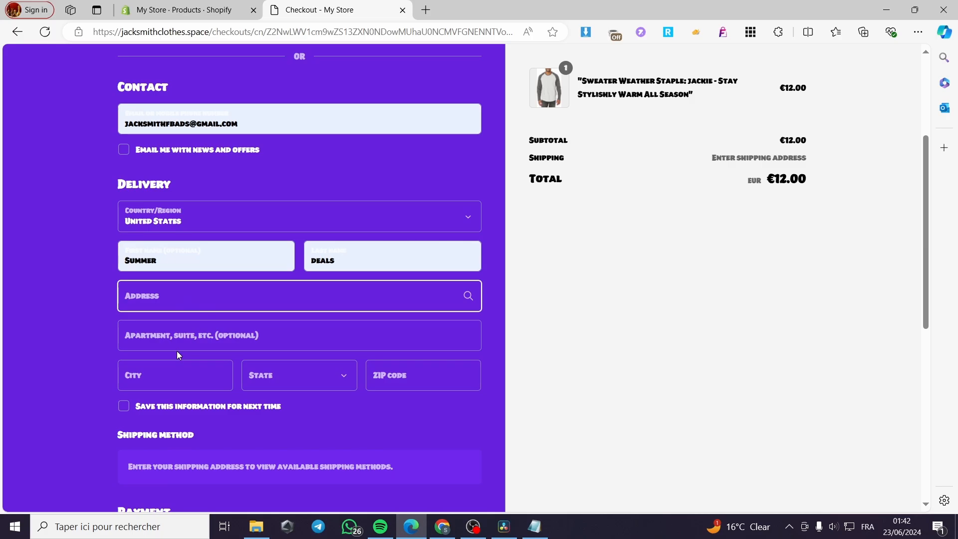
type("1")
key("Return")
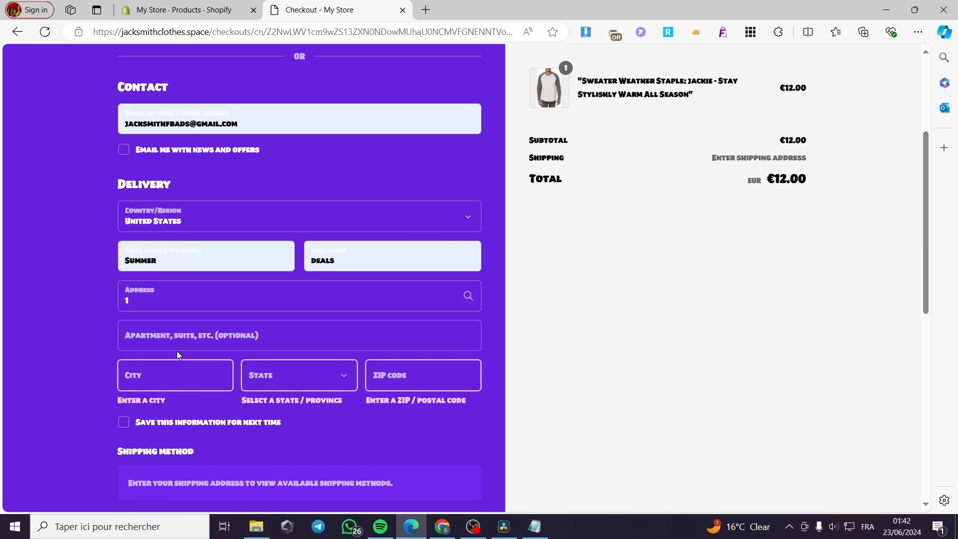
left_click(280, 310)
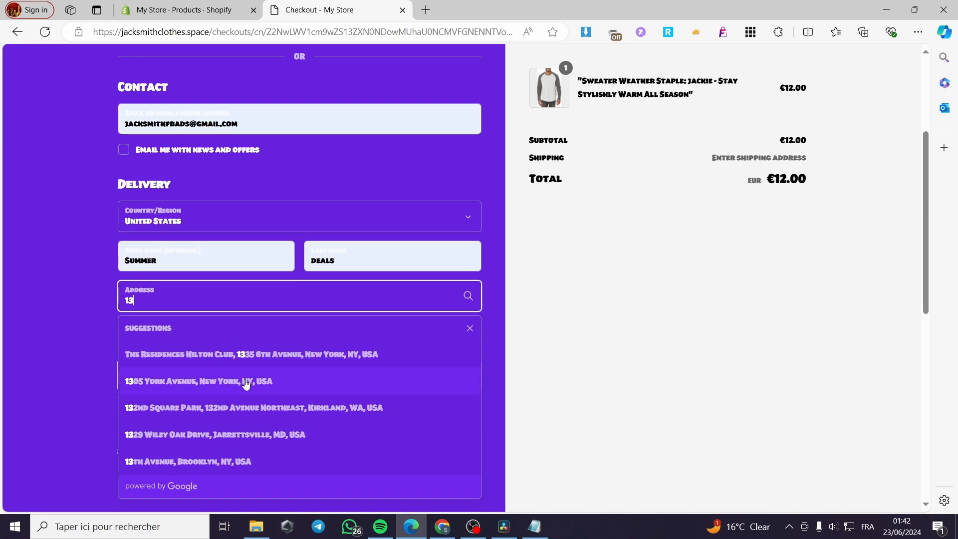
left_click(245, 380)
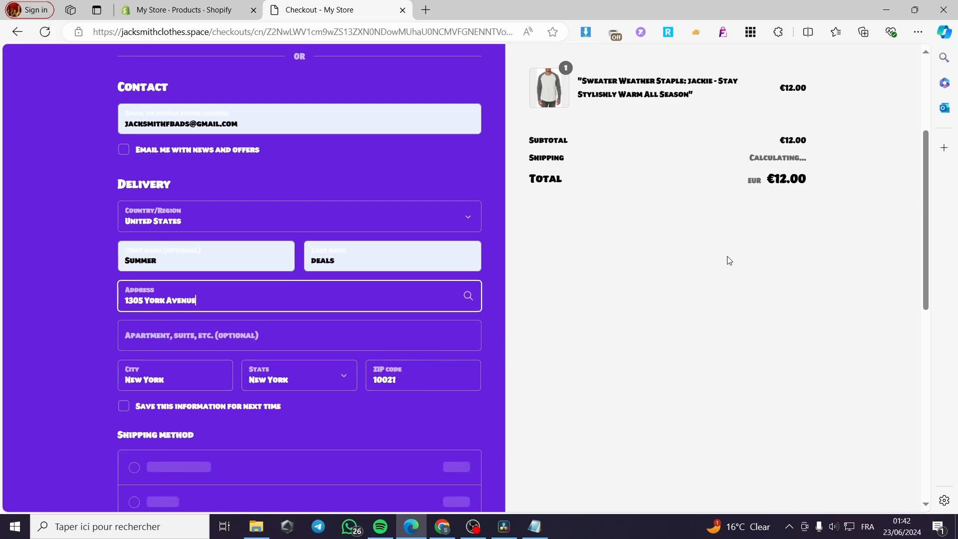
Step: Examine the shipping cost in the order summary and the available shipping methods for the free shipping discount
scroll(661, 229, "up", 1)
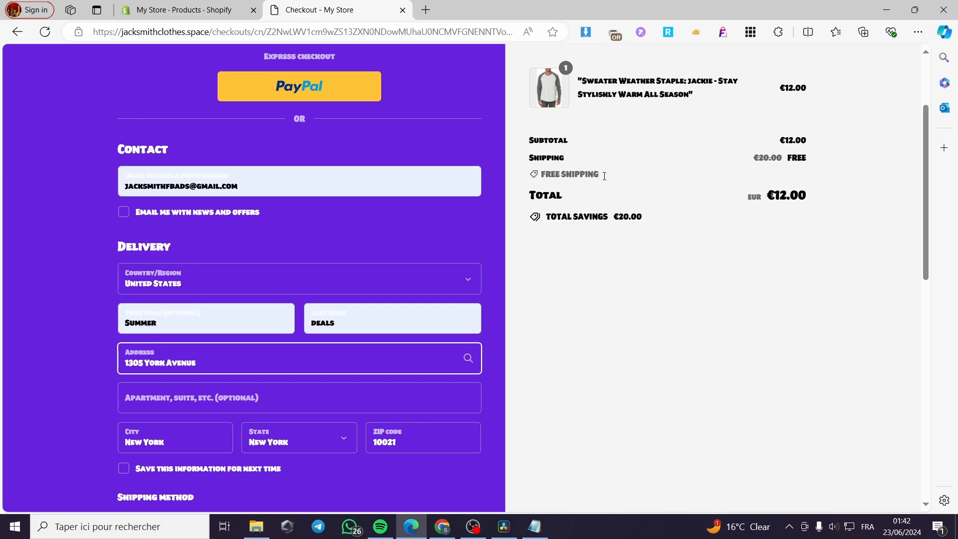
scroll(594, 235, "down", 4)
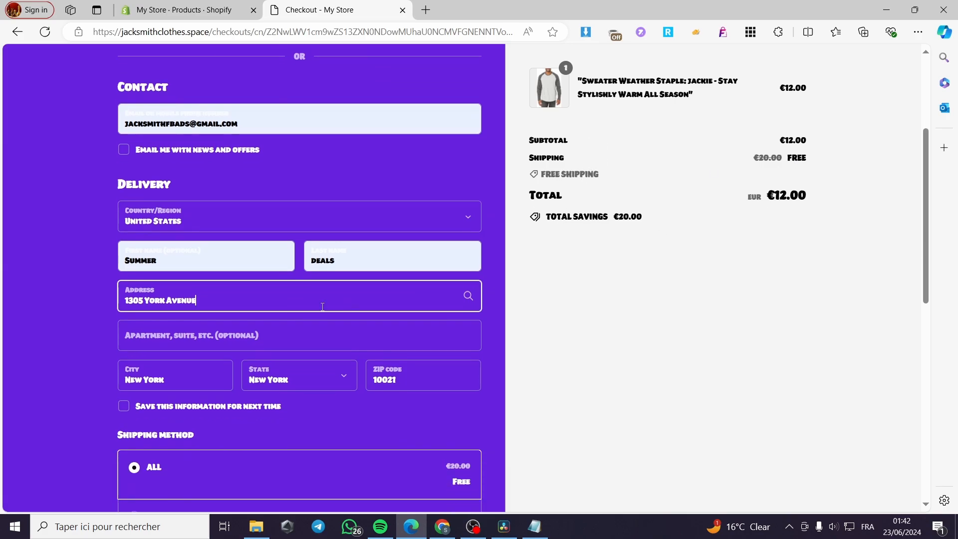
scroll(417, 286, "down", 3)
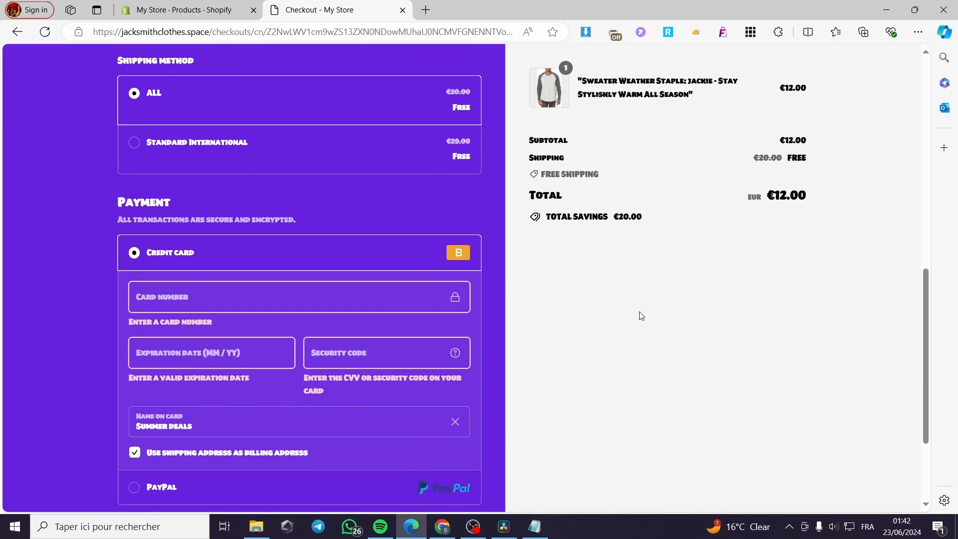
scroll(640, 317, "up", 7)
scroll(501, 228, "up", 3)
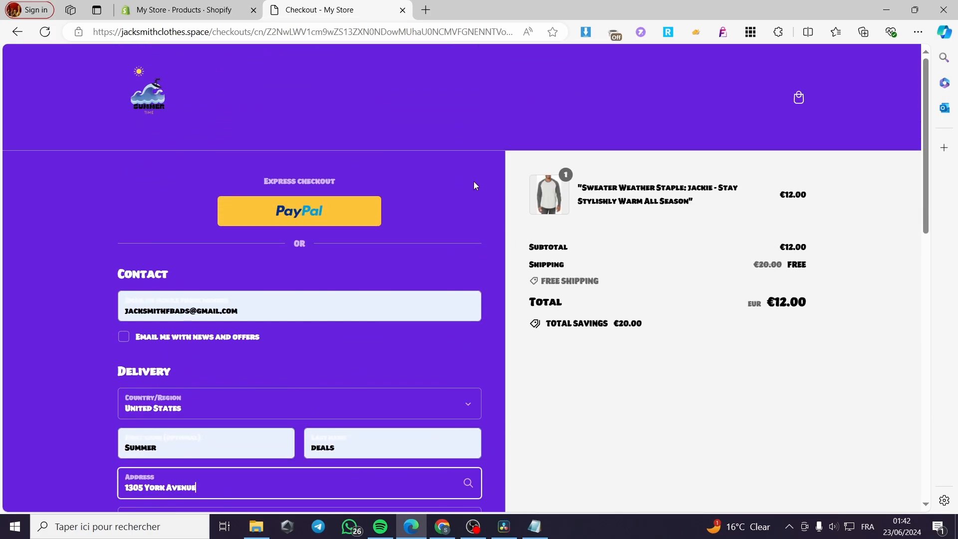